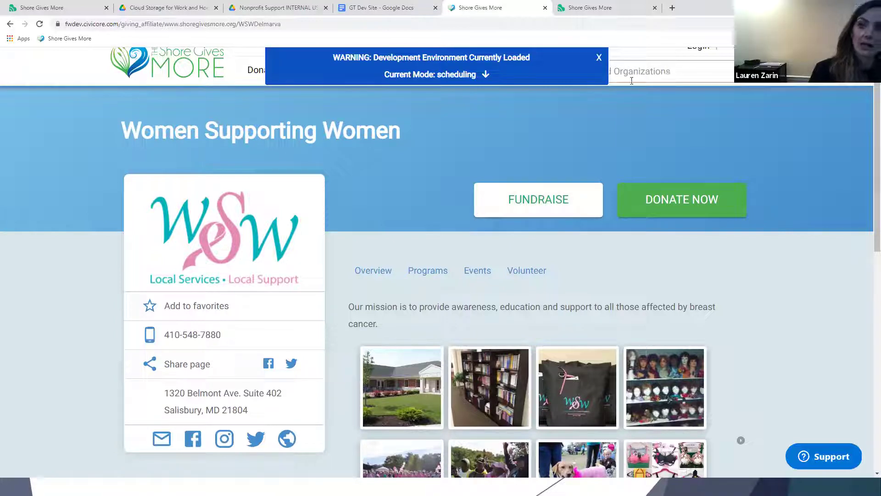
{"action": "left_click", "coordinate": [607, 54]}
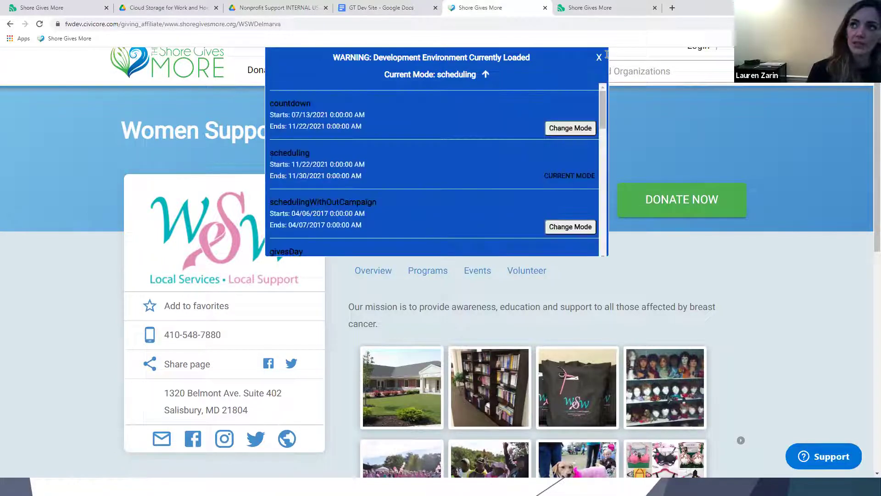
{"action": "left_click", "coordinate": [599, 58]}
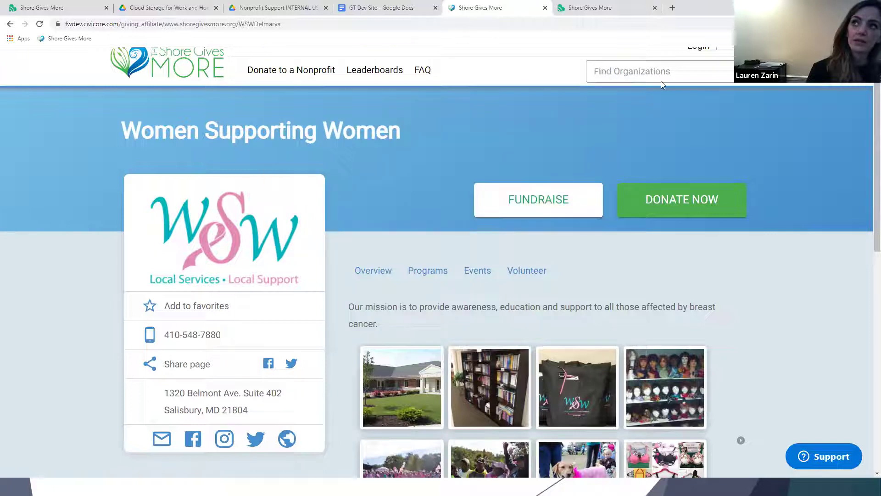
{"action": "left_click", "coordinate": [603, 81]}
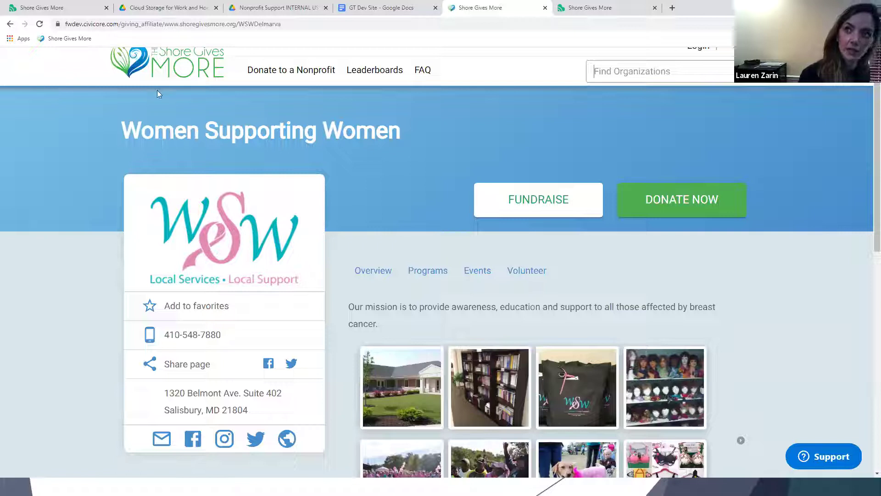
{"action": "left_click", "coordinate": [221, 72]}
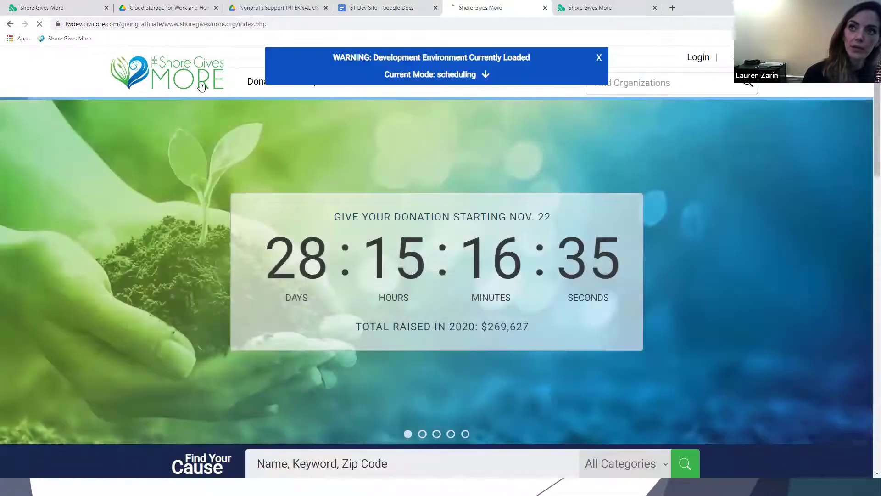
{"action": "mouse_move", "coordinate": [255, 85]}
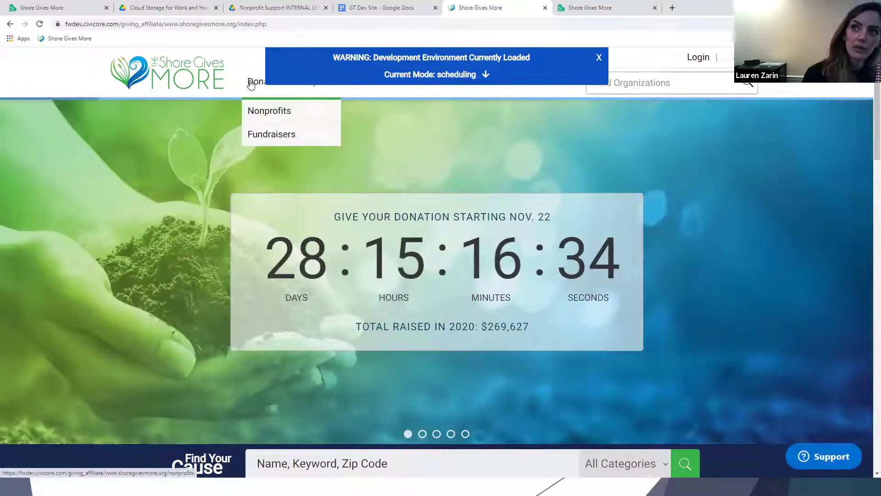
{"action": "left_click", "coordinate": [264, 117]}
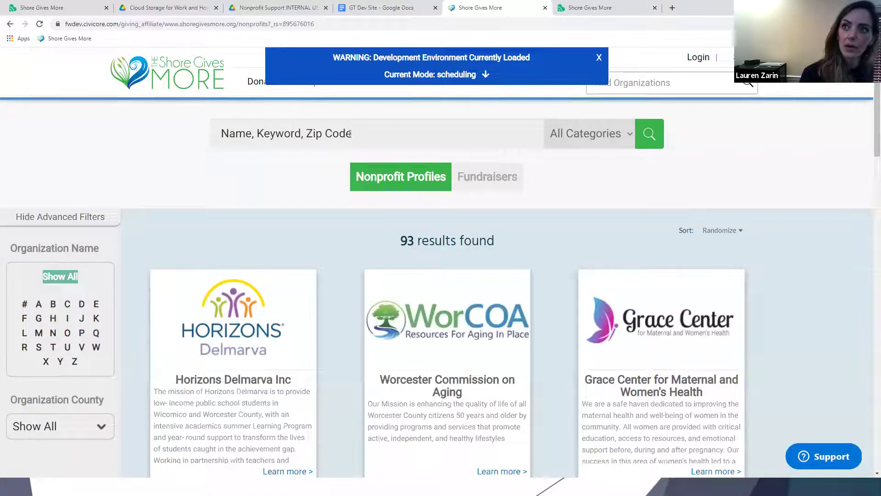
{"action": "left_click", "coordinate": [342, 130]}
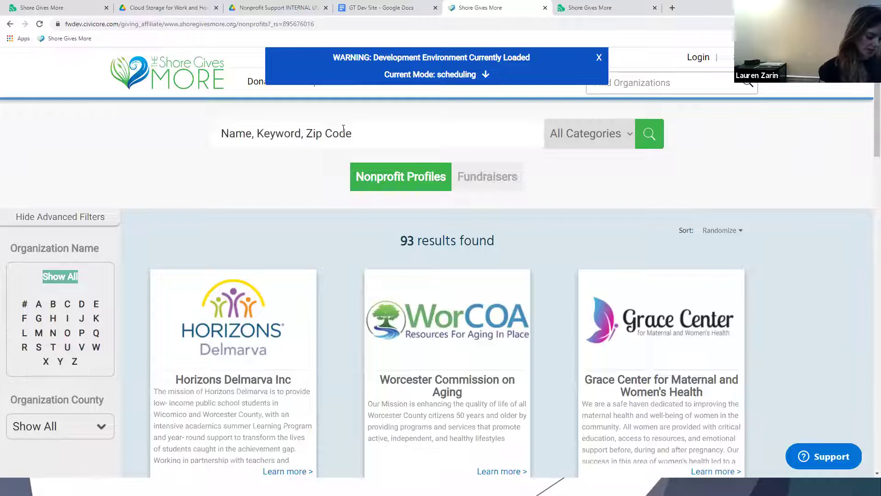
{"action": "type", "text": "women"}
{"action": "key", "text": "Return"}
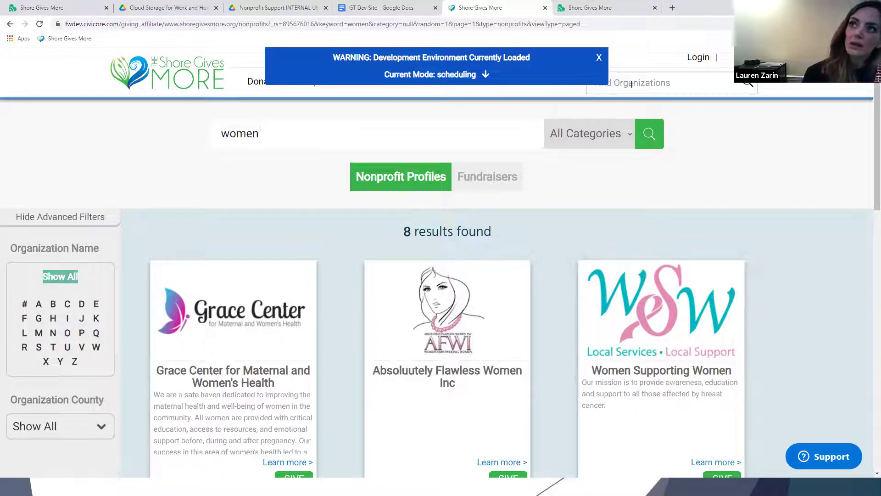
{"action": "scroll", "coordinate": [387, 360], "scroll_direction": "down", "scroll_amount": 5}
{"action": "scroll", "coordinate": [652, 346], "scroll_direction": "up", "scroll_amount": 5}
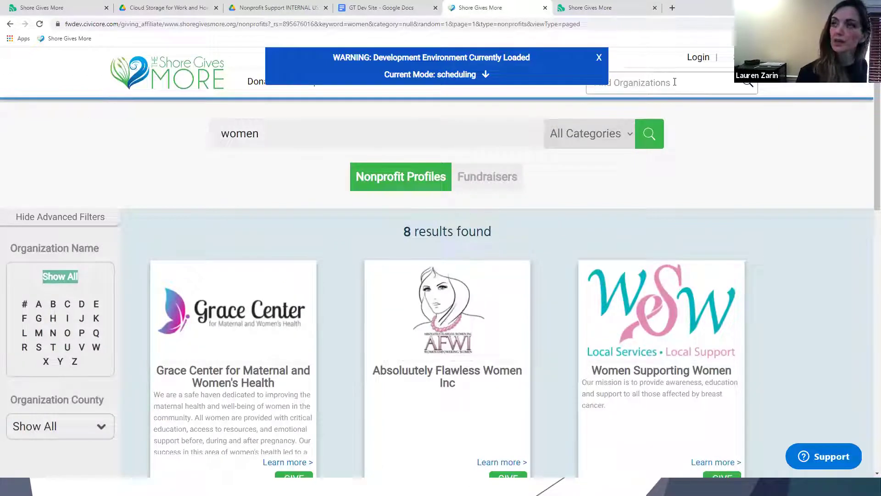
{"action": "left_click", "coordinate": [732, 271]}
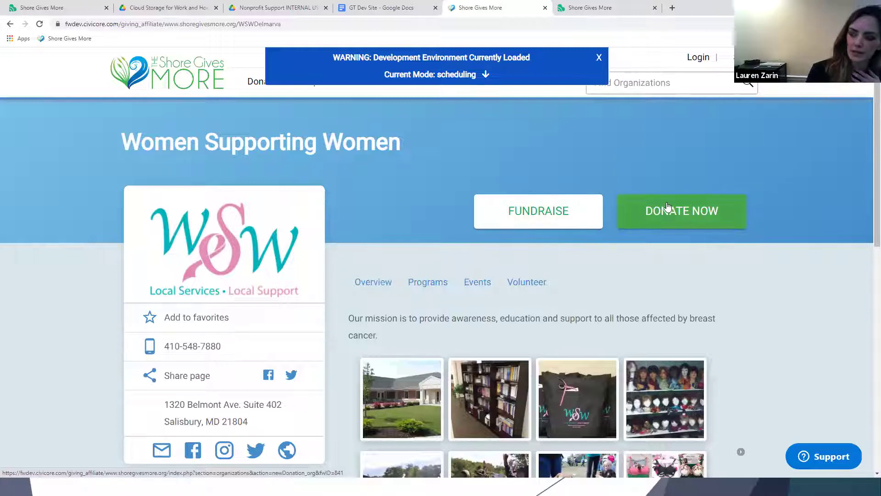
Open the Women Supporting Women donation form, scroll through it, then return to the Gives Day Dashboard.
{"action": "scroll", "coordinate": [673, 210], "scroll_direction": "down", "scroll_amount": 2}
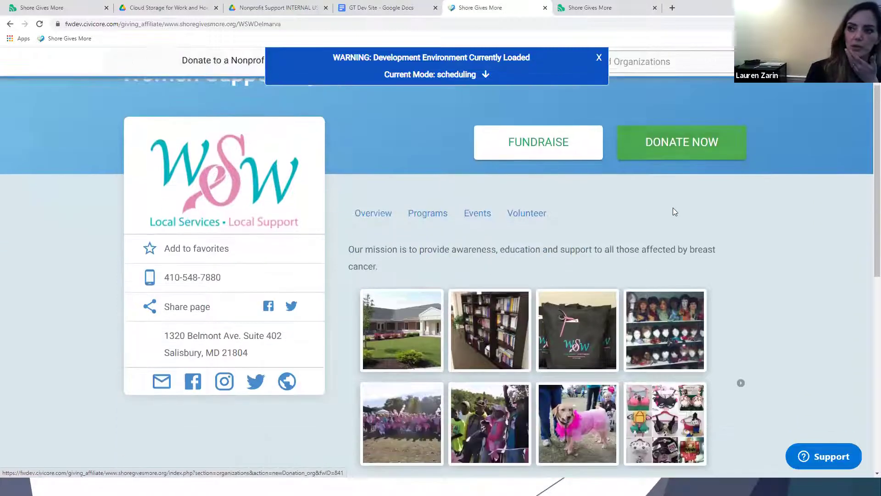
{"action": "left_click", "coordinate": [675, 140]}
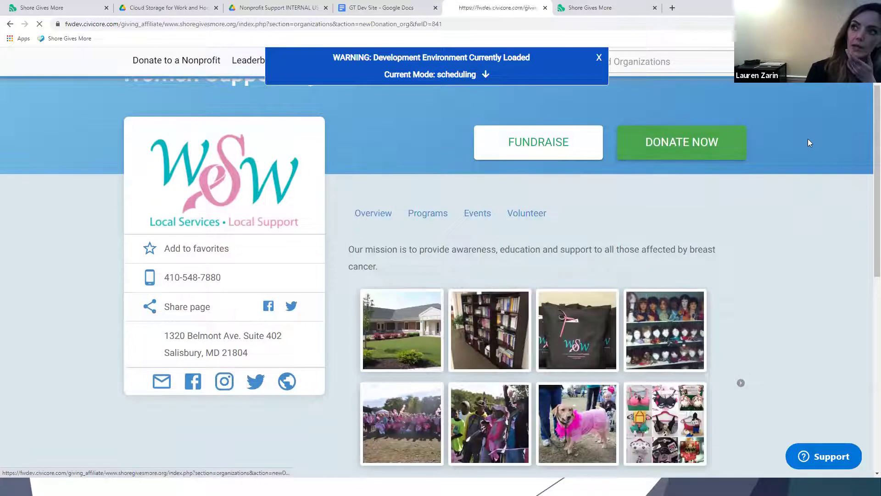
{"action": "scroll", "coordinate": [765, 320], "scroll_direction": "down", "scroll_amount": 2}
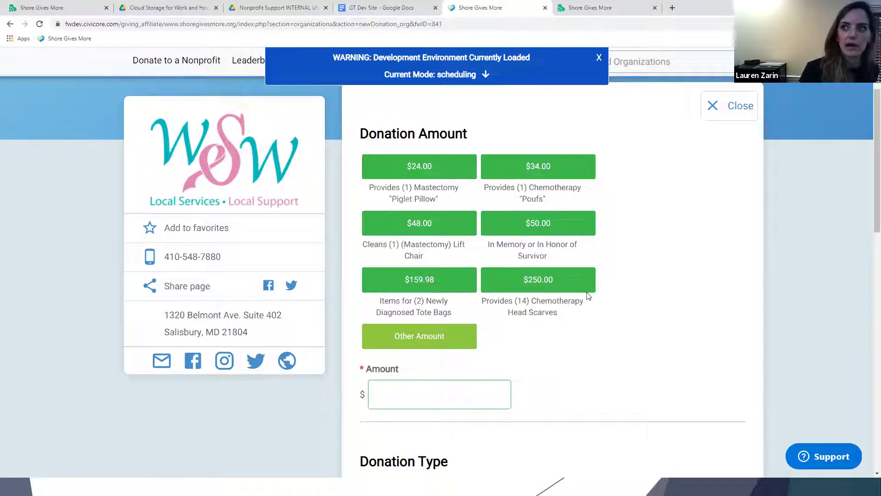
{"action": "scroll", "coordinate": [460, 385], "scroll_direction": "down", "scroll_amount": 5}
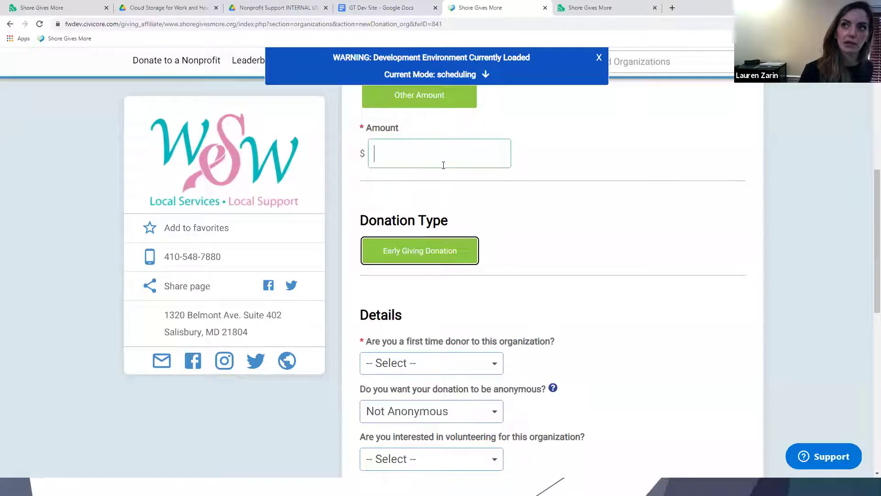
{"action": "scroll", "coordinate": [444, 165], "scroll_direction": "up", "scroll_amount": 7}
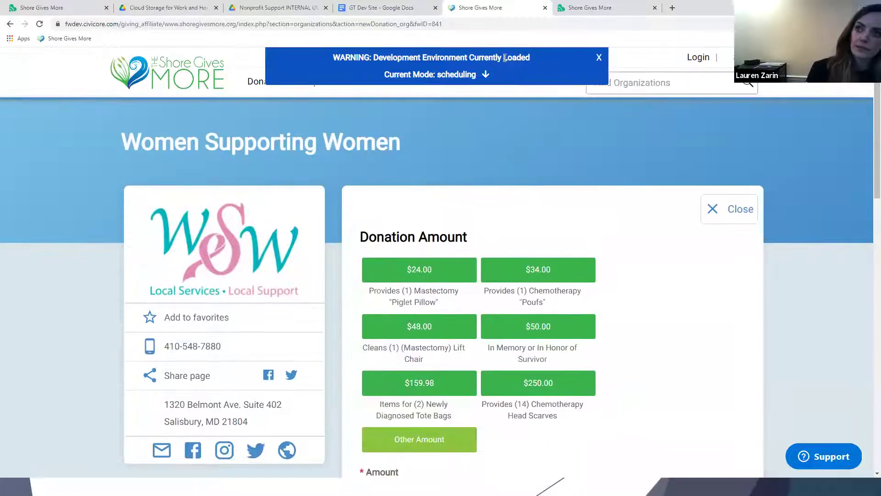
{"action": "scroll", "coordinate": [596, 236], "scroll_direction": "down", "scroll_amount": 1}
{"action": "left_click", "coordinate": [587, 6]}
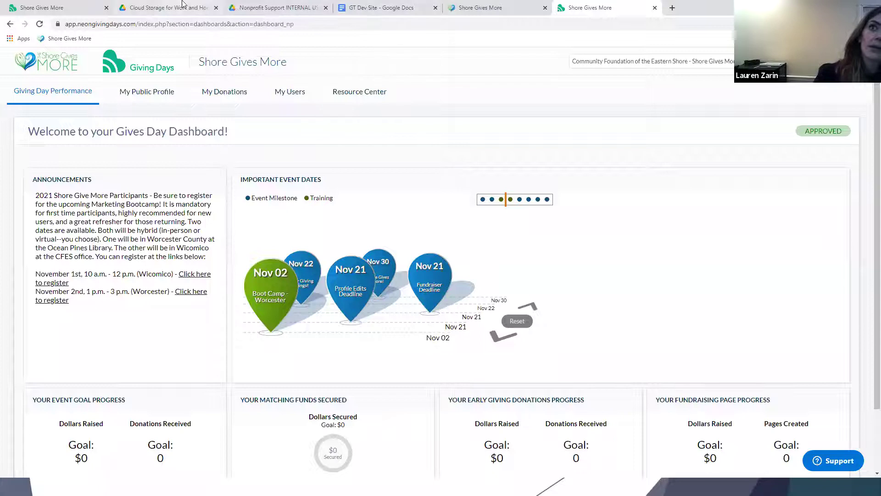
Switch between the Google Drive and dashboard tabs, briefly opening and closing the Start menu.
{"action": "left_click", "coordinate": [151, 5]}
{"action": "left_click", "coordinate": [33, 6]}
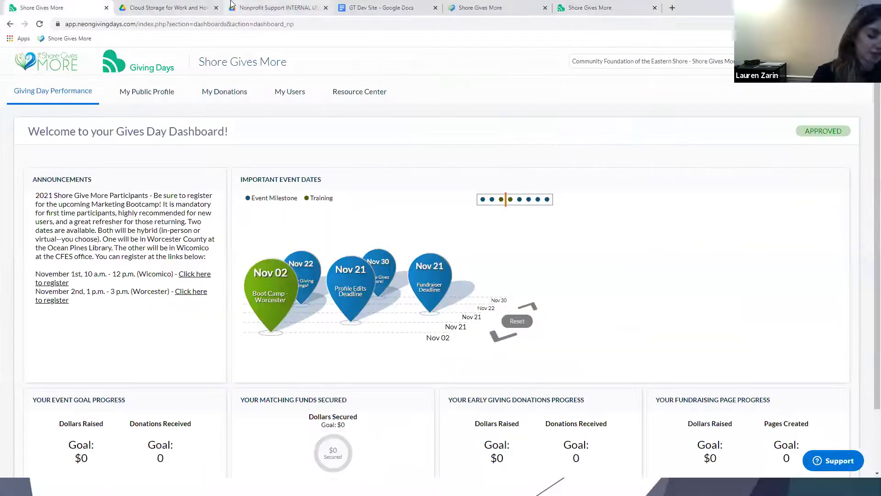
{"action": "key", "text": "super"}
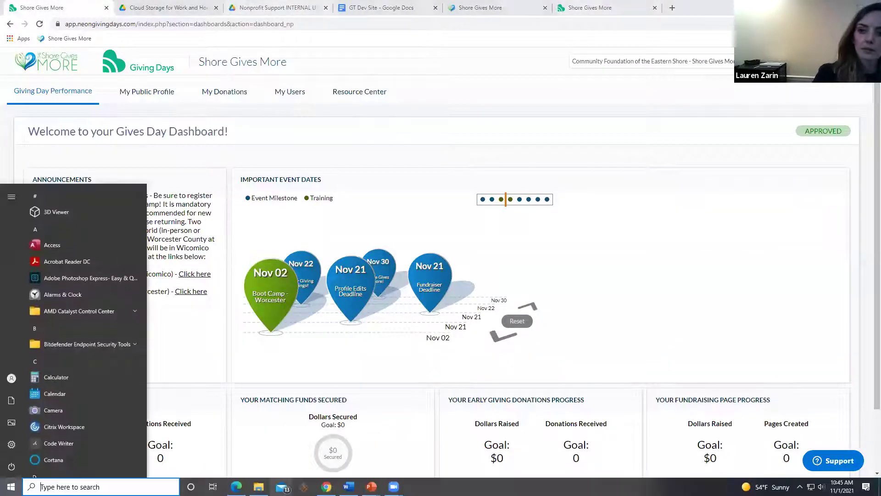
{"action": "key", "text": "Escape"}
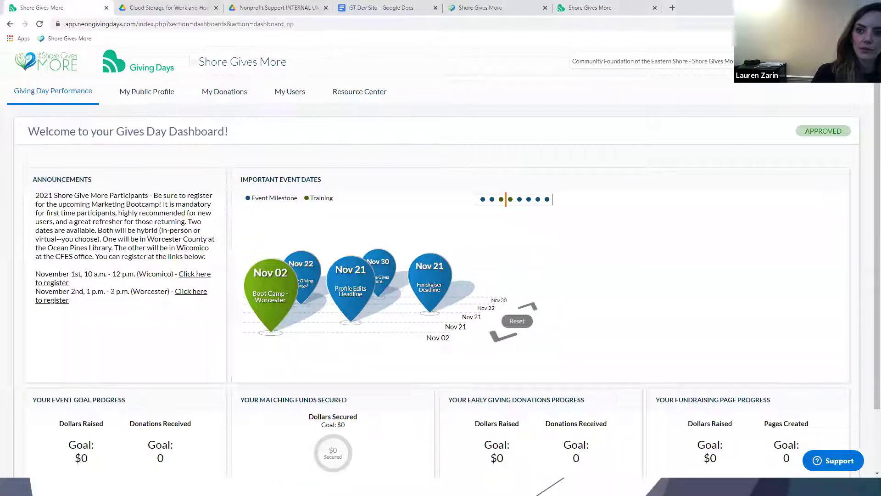
{"action": "key", "text": "super"}
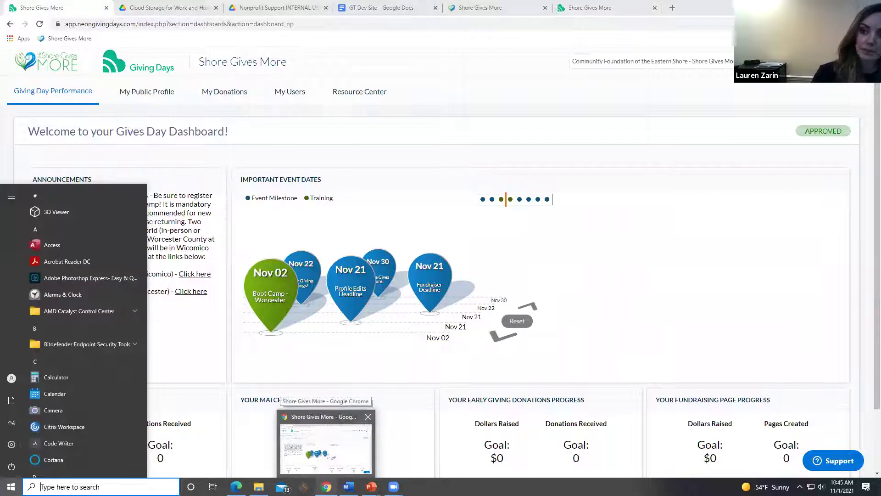
{"action": "key", "text": "Escape"}
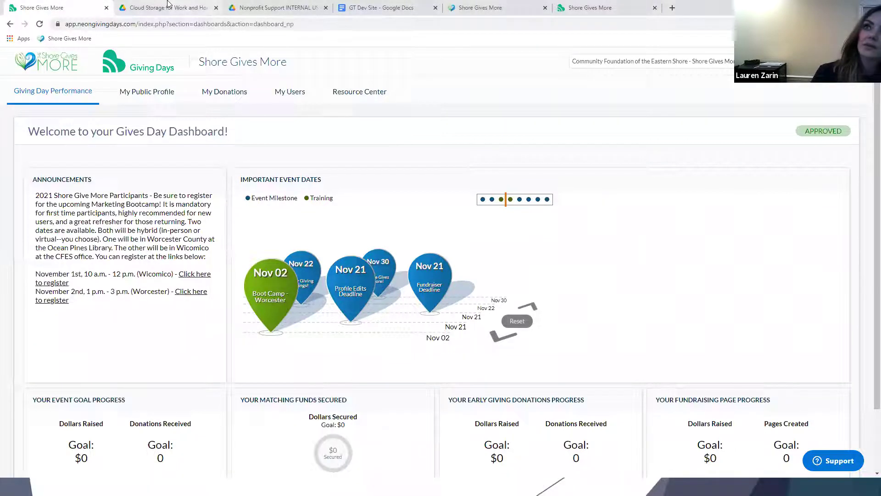
Show the My Public Profile overview with the approved Shore Gives More 2021 status.
{"action": "left_click", "coordinate": [165, 4]}
{"action": "left_click", "coordinate": [613, 6]}
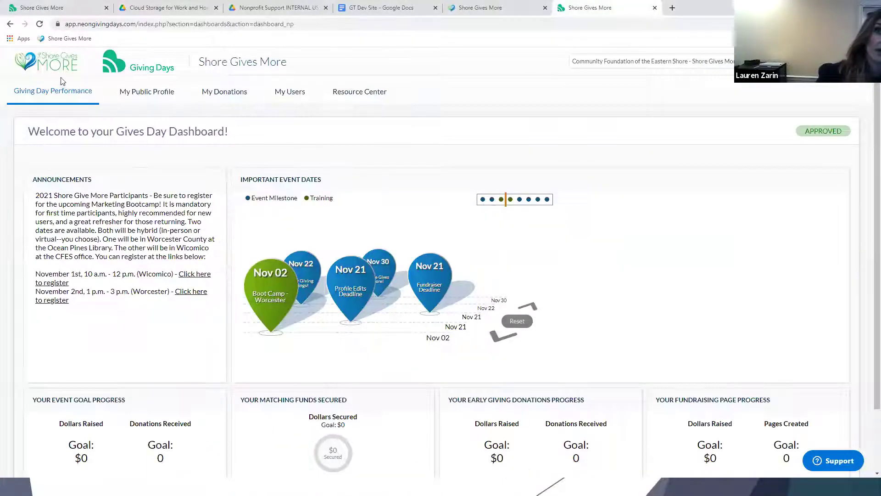
{"action": "left_click", "coordinate": [122, 92]}
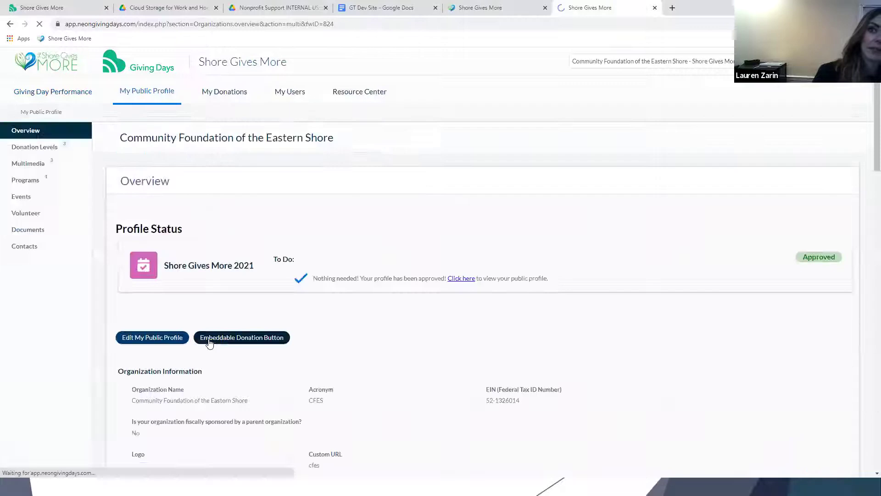
Review the profile's Donation Levels and Multimedia entries.
{"action": "left_click", "coordinate": [51, 147]}
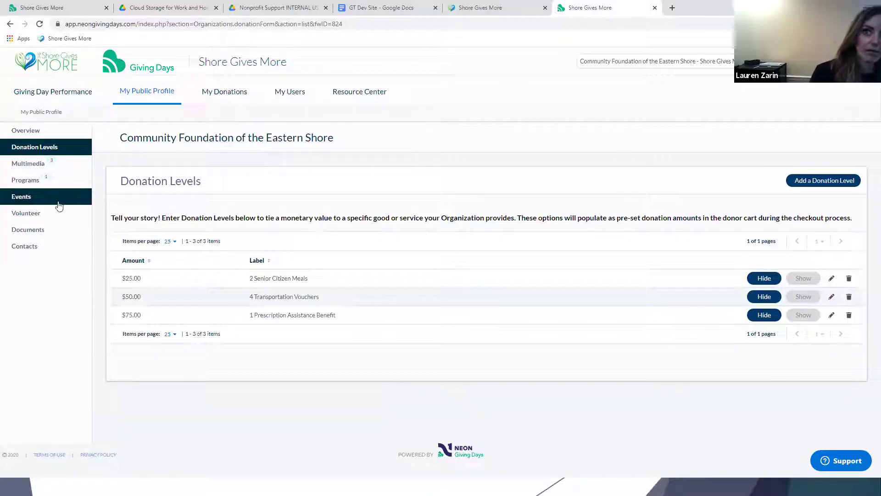
{"action": "left_click", "coordinate": [24, 169]}
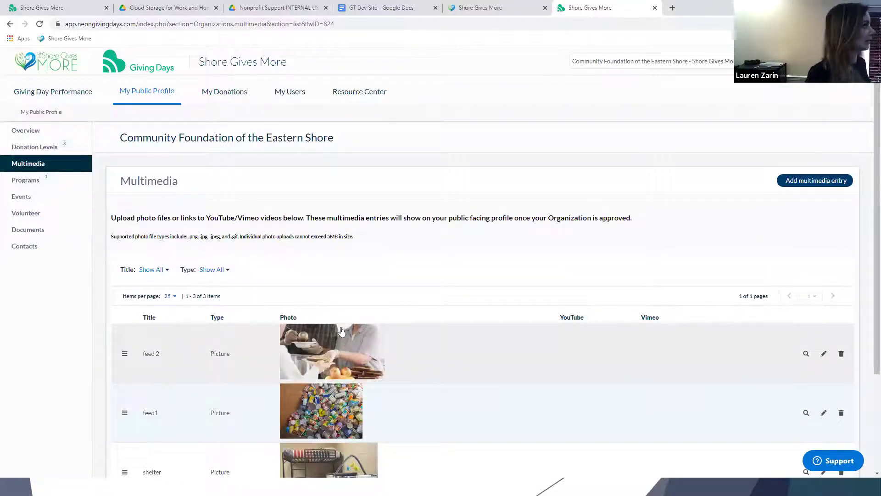
{"action": "scroll", "coordinate": [333, 349], "scroll_direction": "down", "scroll_amount": 3}
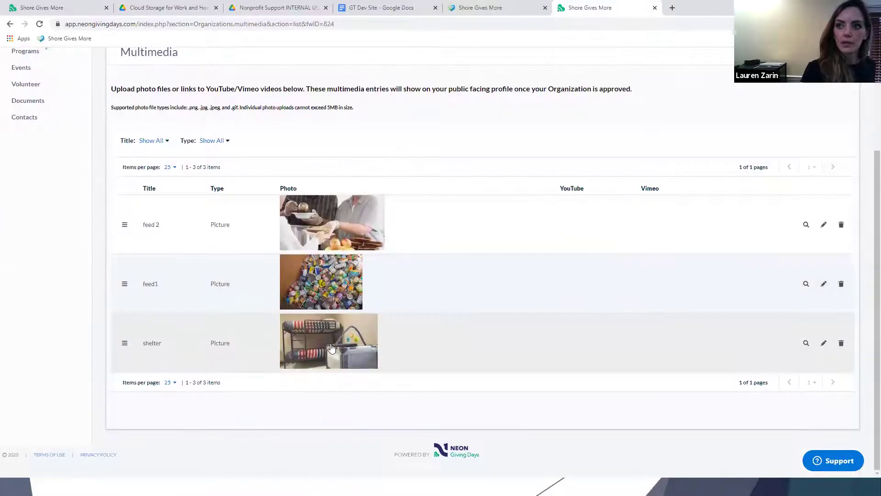
{"action": "scroll", "coordinate": [739, 115], "scroll_direction": "up", "scroll_amount": 3}
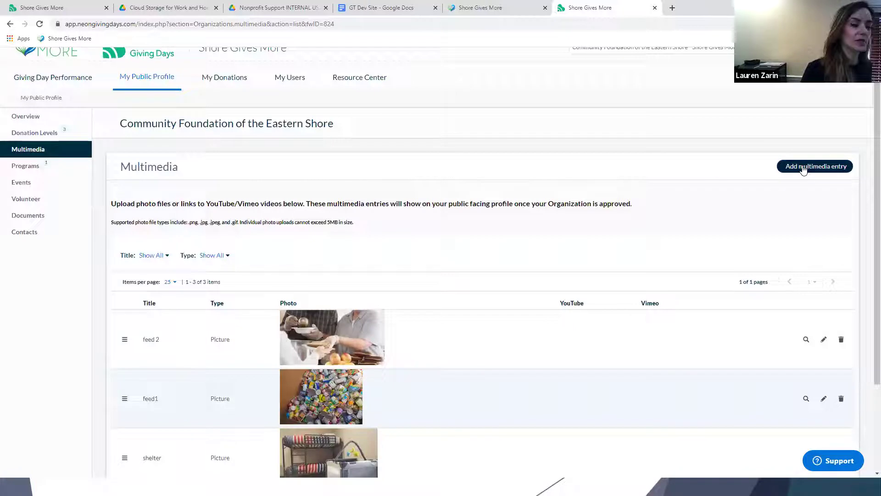
Start a new multimedia entry, view its Type options, discard it and return to the dashboard.
{"action": "left_click", "coordinate": [817, 168]}
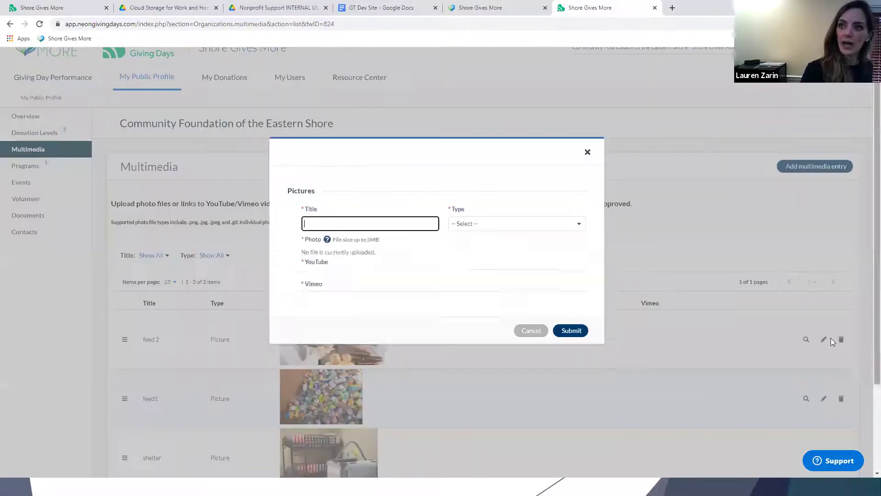
{"action": "left_click", "coordinate": [466, 229]}
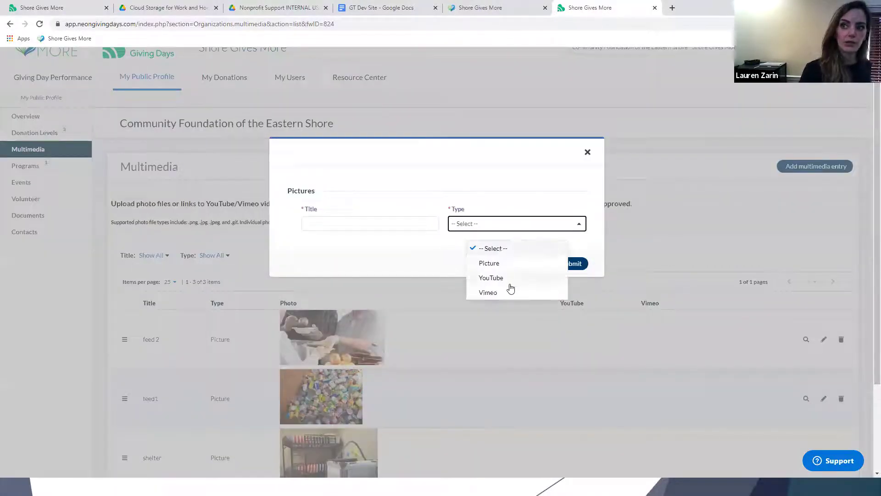
{"action": "left_click", "coordinate": [418, 253]}
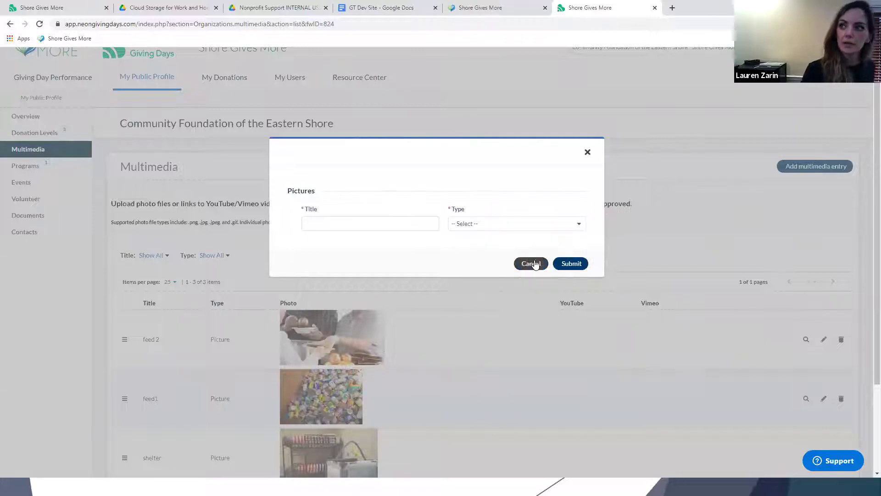
{"action": "left_click", "coordinate": [588, 152]}
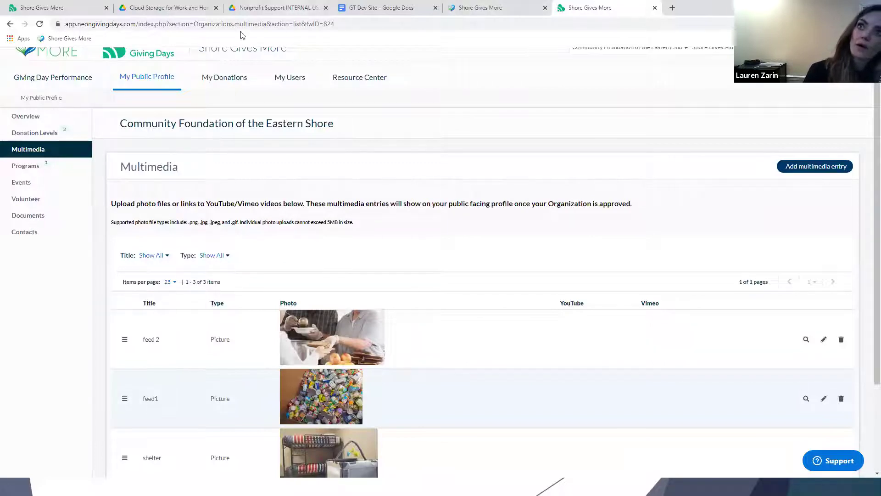
{"action": "left_click", "coordinate": [26, 3]}
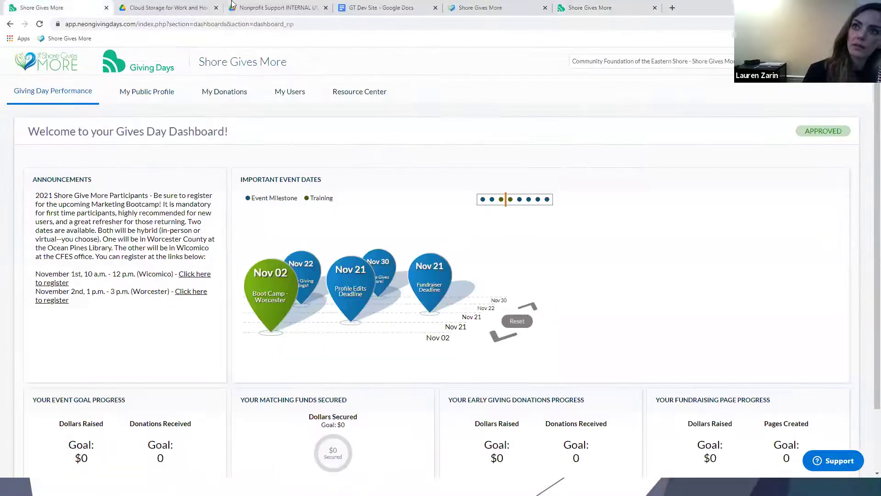
On the public Women Supporting Women profile, step through the gallery photos to the seventh.
{"action": "left_click", "coordinate": [487, 7]}
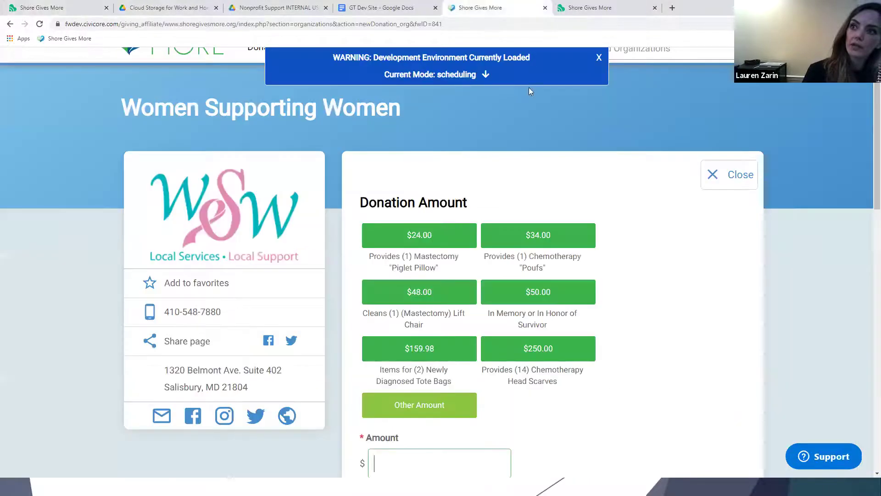
{"action": "left_click", "coordinate": [189, 200]}
{"action": "scroll", "coordinate": [360, 252], "scroll_direction": "down", "scroll_amount": 5}
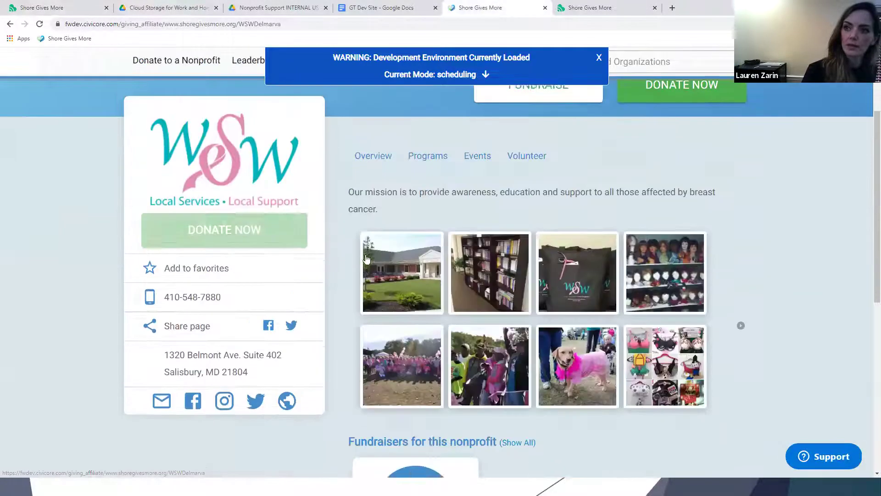
{"action": "left_click", "coordinate": [398, 174]}
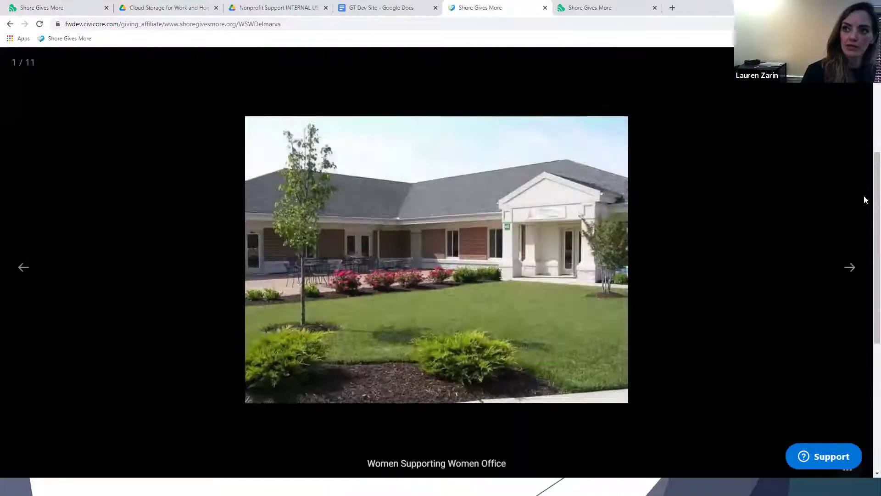
{"action": "left_click", "coordinate": [849, 269]}
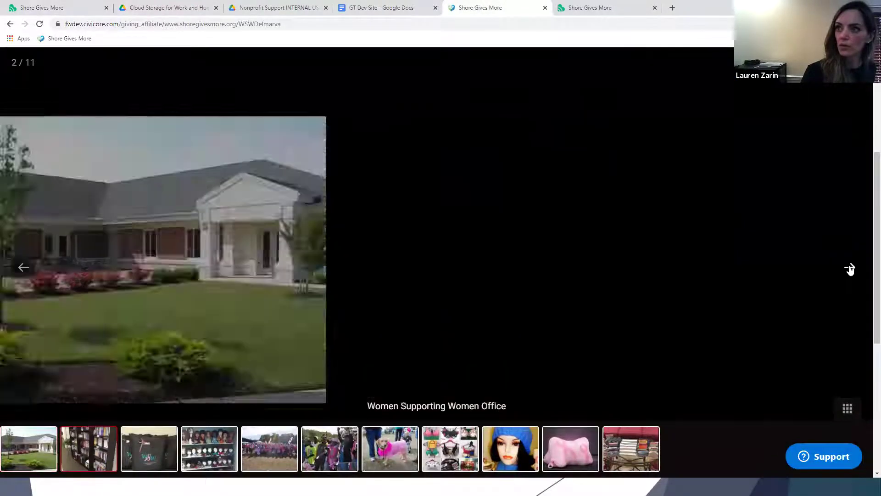
{"action": "left_click", "coordinate": [850, 269]}
{"action": "left_click", "coordinate": [851, 268]}
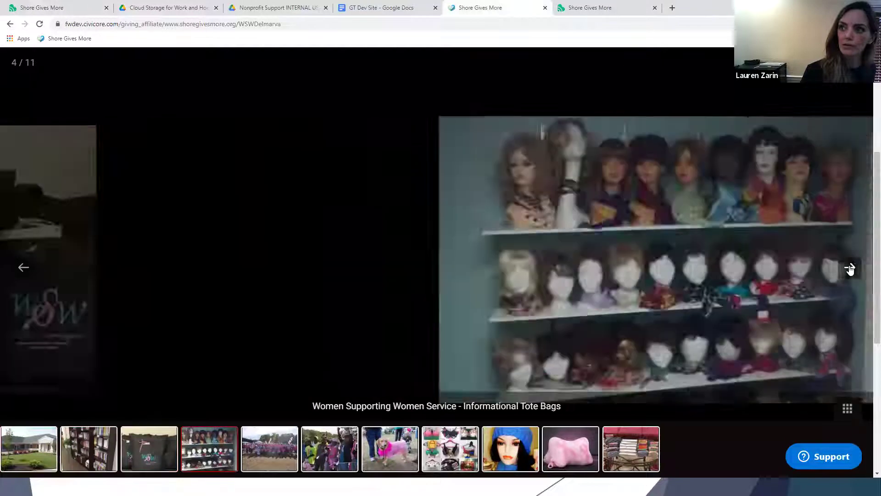
{"action": "left_click", "coordinate": [850, 268]}
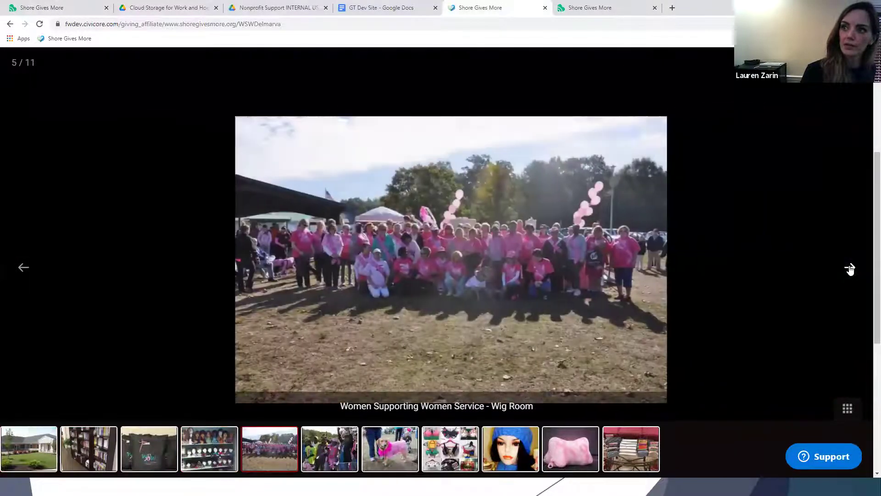
{"action": "left_click", "coordinate": [850, 268]}
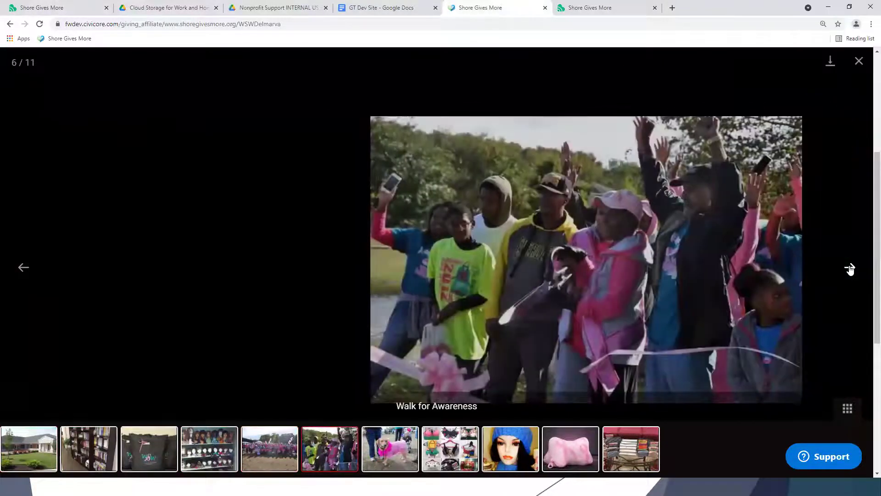
{"action": "left_click", "coordinate": [850, 268]}
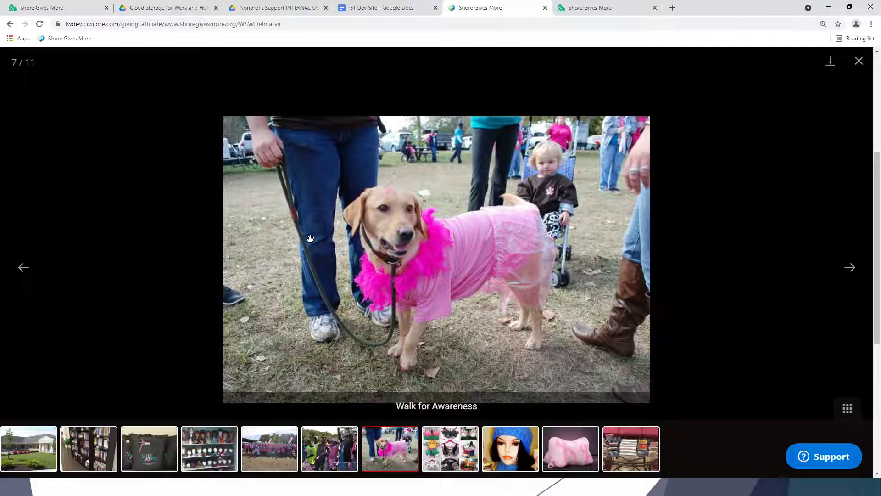
Return to the admin Multimedia list with feed 2, feed1 and shelter.
{"action": "left_click", "coordinate": [594, 5]}
{"action": "scroll", "coordinate": [401, 285], "scroll_direction": "down", "scroll_amount": 3}
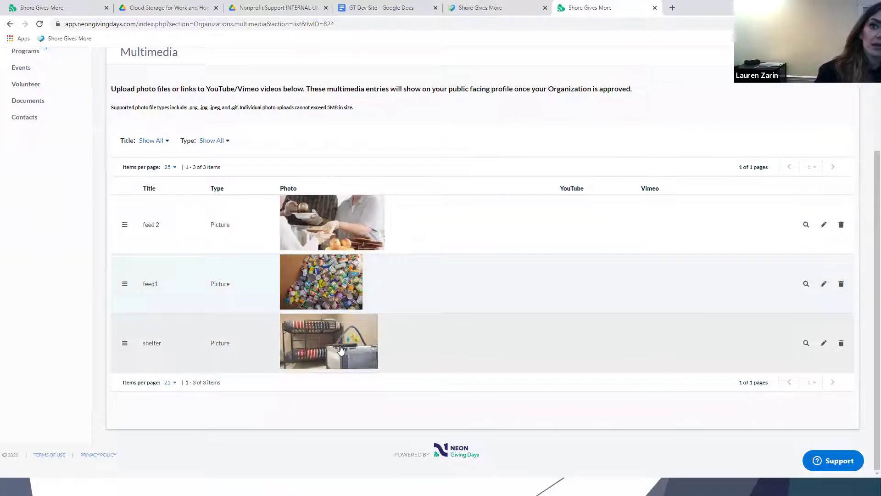
{"action": "scroll", "coordinate": [341, 350], "scroll_direction": "up", "scroll_amount": 3}
Open the organization's Programs list in the admin dashboard.
{"action": "scroll", "coordinate": [342, 349], "scroll_direction": "down", "scroll_amount": 2}
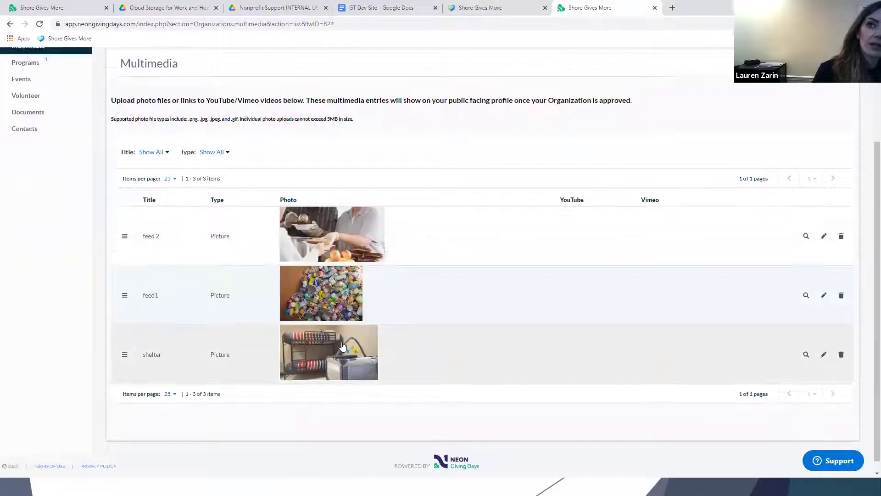
{"action": "scroll", "coordinate": [342, 347], "scroll_direction": "up", "scroll_amount": 3}
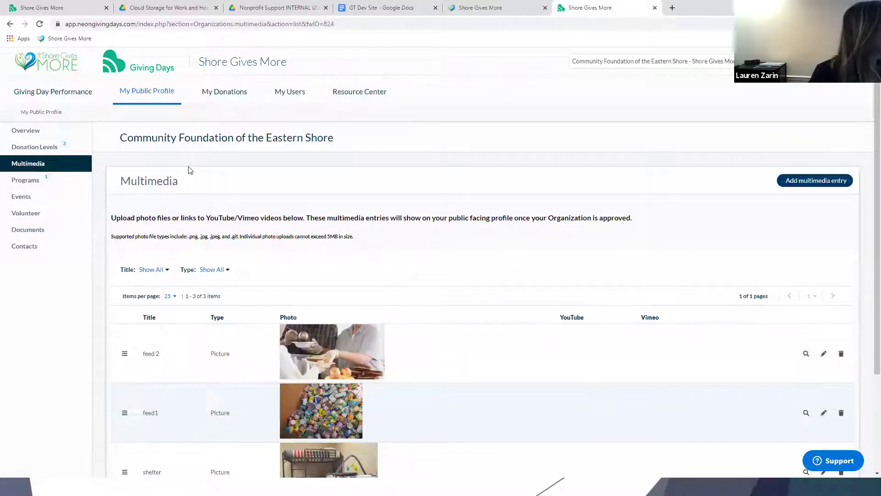
{"action": "left_click", "coordinate": [39, 179]}
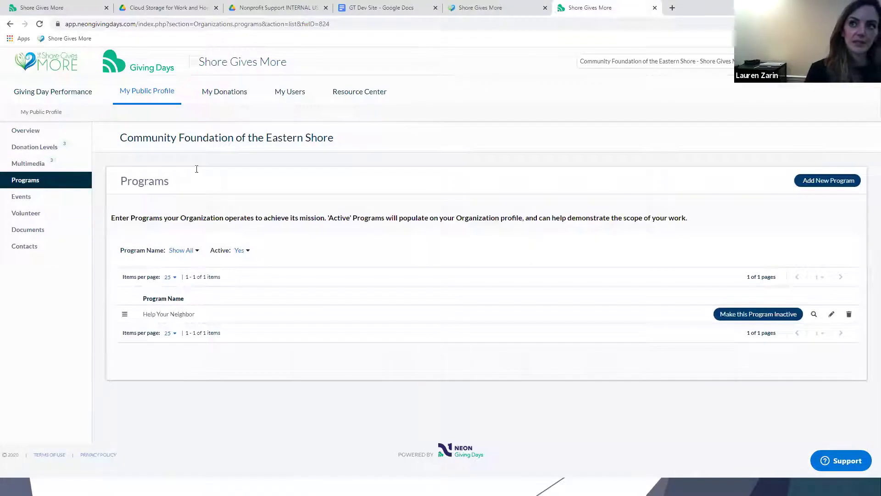
On the public profile, close the photo viewer, scroll to the top and show Programs.
{"action": "left_click", "coordinate": [469, 8]}
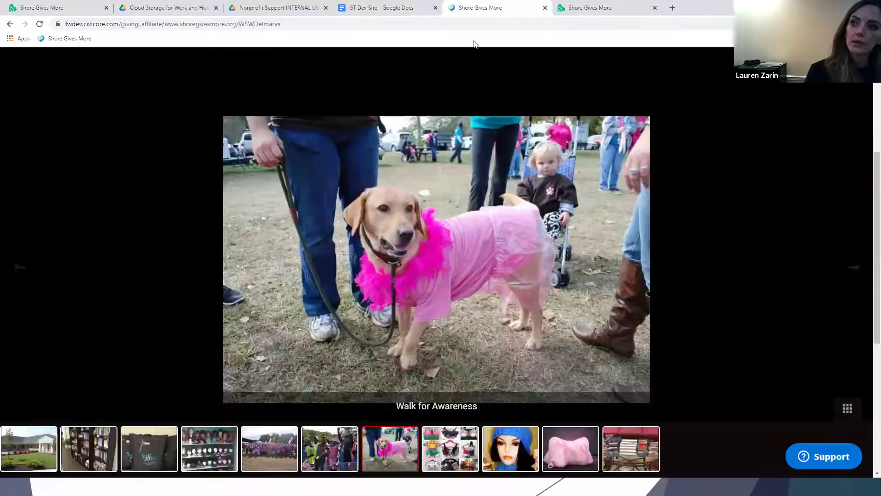
{"action": "left_click", "coordinate": [734, 233]}
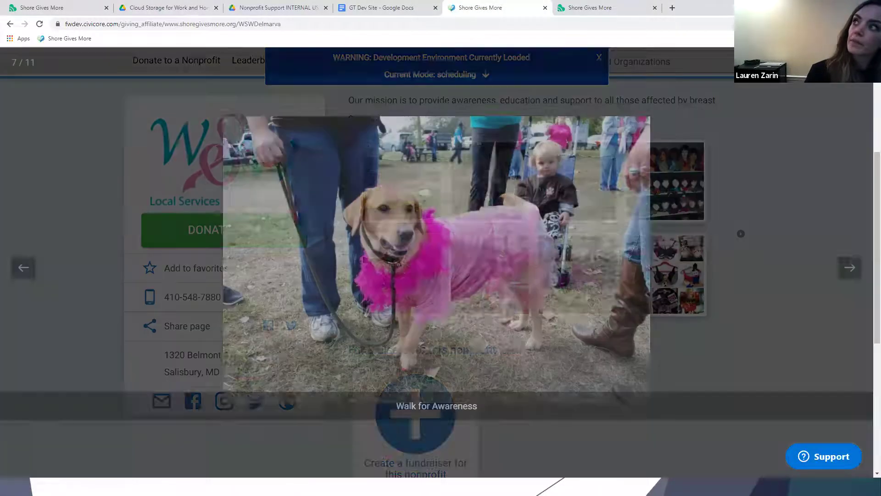
{"action": "scroll", "coordinate": [707, 267], "scroll_direction": "up", "scroll_amount": 5}
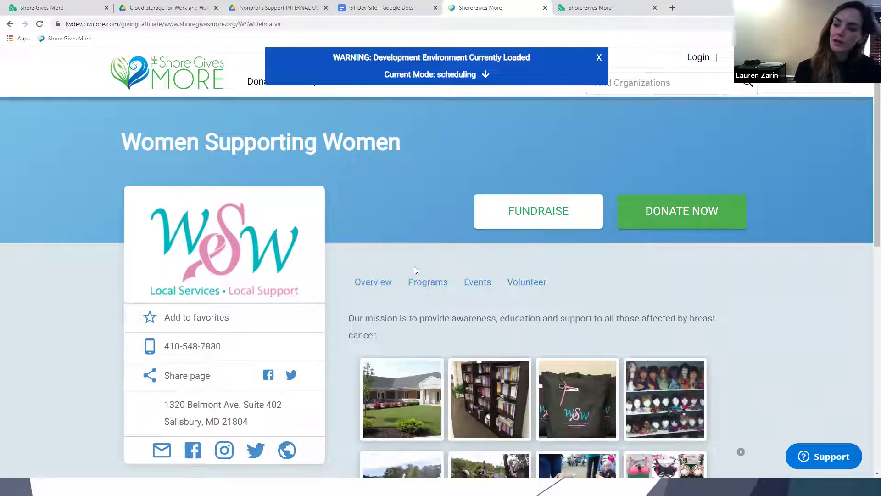
{"action": "left_click", "coordinate": [427, 287]}
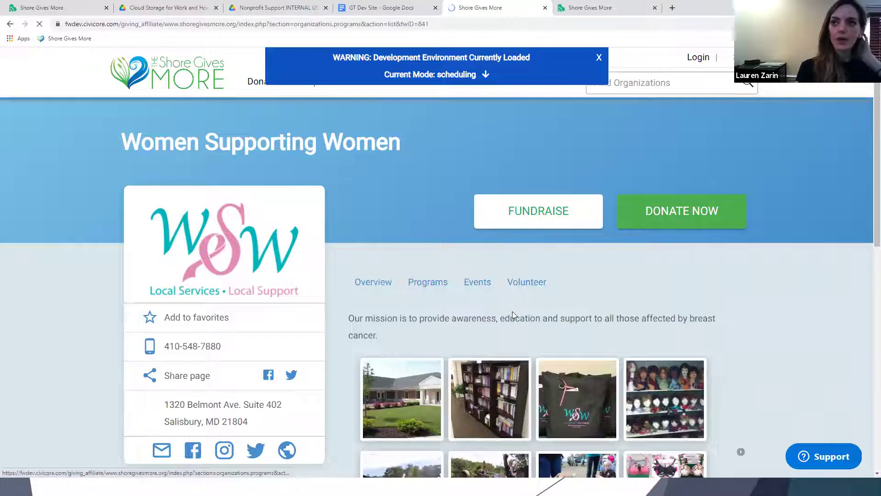
View the Prettier Than Pink program details, then close them.
{"action": "scroll", "coordinate": [519, 370], "scroll_direction": "down", "scroll_amount": 3}
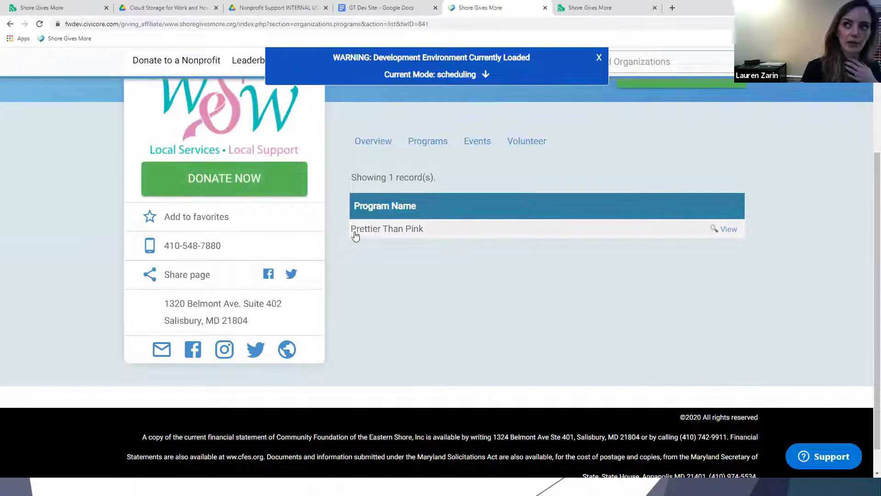
{"action": "left_click", "coordinate": [358, 229]}
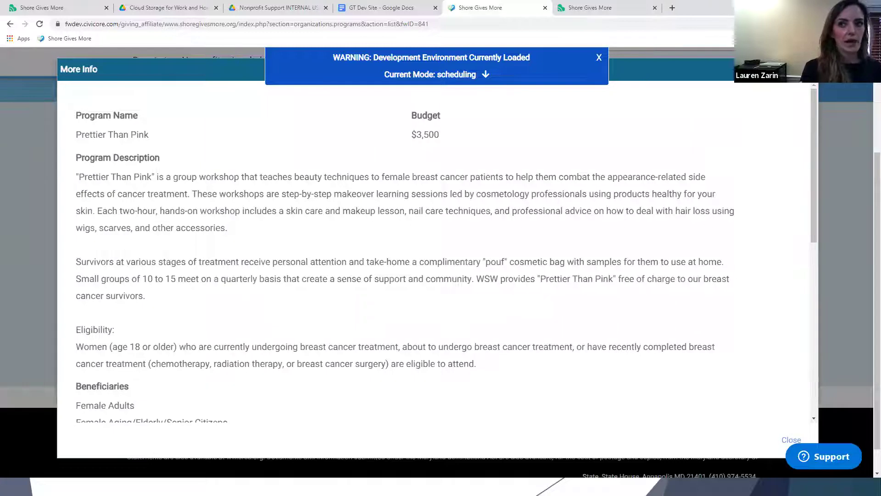
{"action": "left_click", "coordinate": [869, 149]}
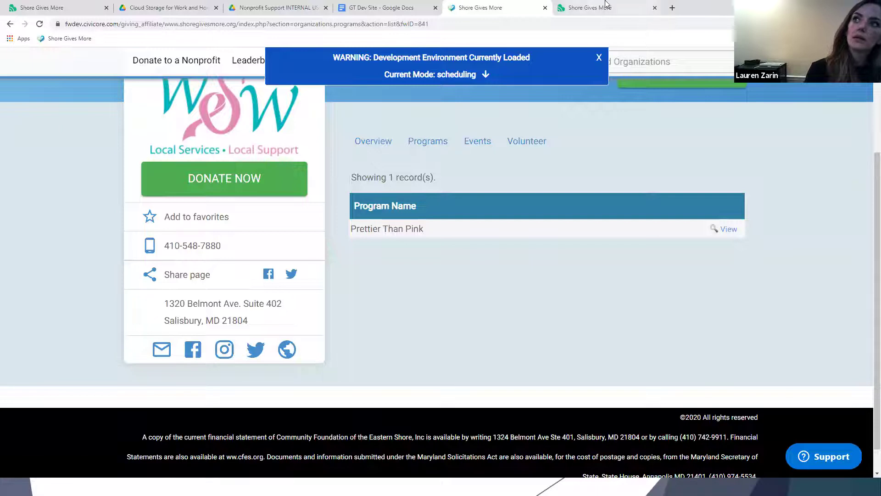
Open the admin Events page, which lists no events on or after 11/01/2021.
{"action": "left_click", "coordinate": [585, 7]}
{"action": "left_click", "coordinate": [82, 197]}
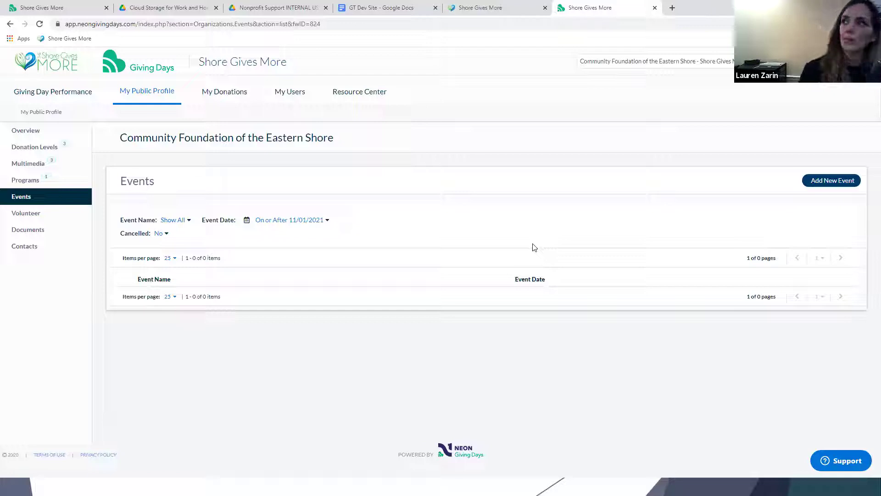
{"action": "left_click", "coordinate": [499, 6]}
Check the public profile's Events, then open the admin Volunteer page showing 0 opportunities.
{"action": "left_click", "coordinate": [477, 140]}
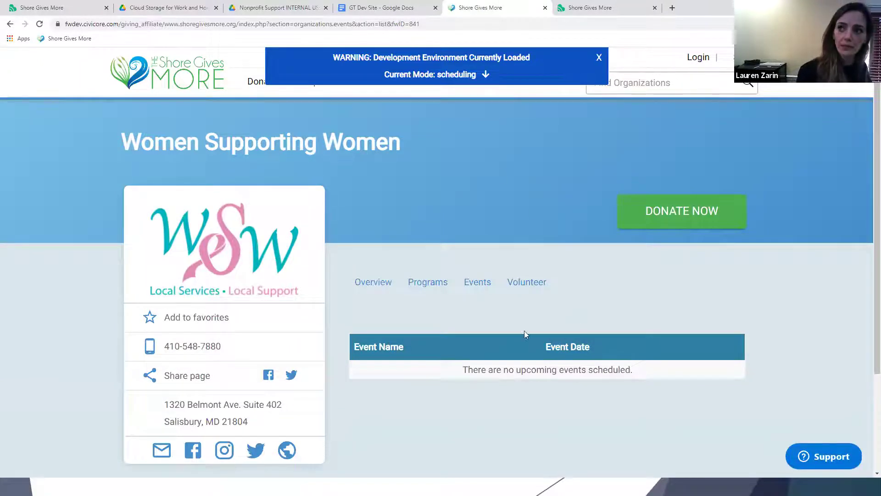
{"action": "left_click", "coordinate": [590, 7]}
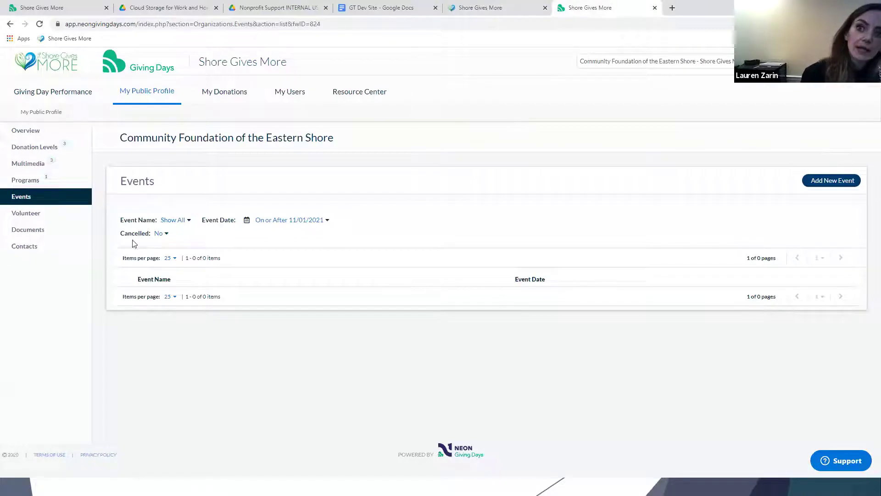
{"action": "left_click", "coordinate": [40, 212]}
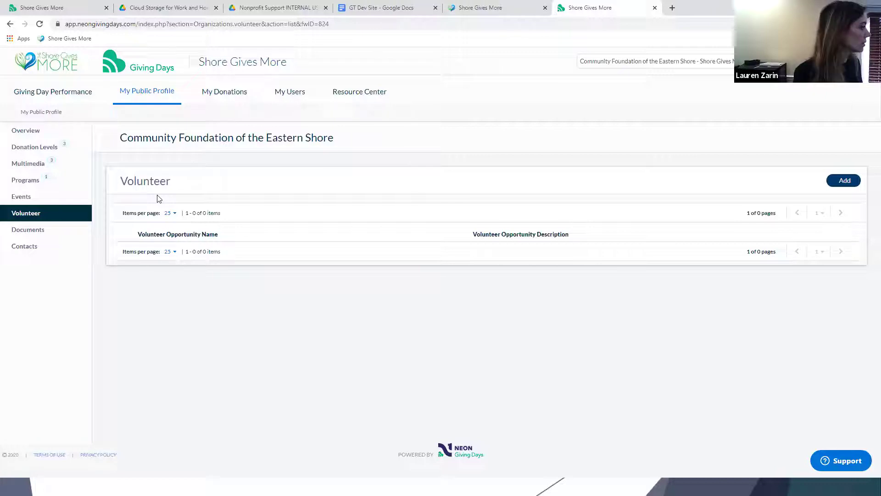
Search the public site for 'hands' and open the Hands and Hearts Ending Homelessness profile.
{"action": "left_click", "coordinate": [478, 6]}
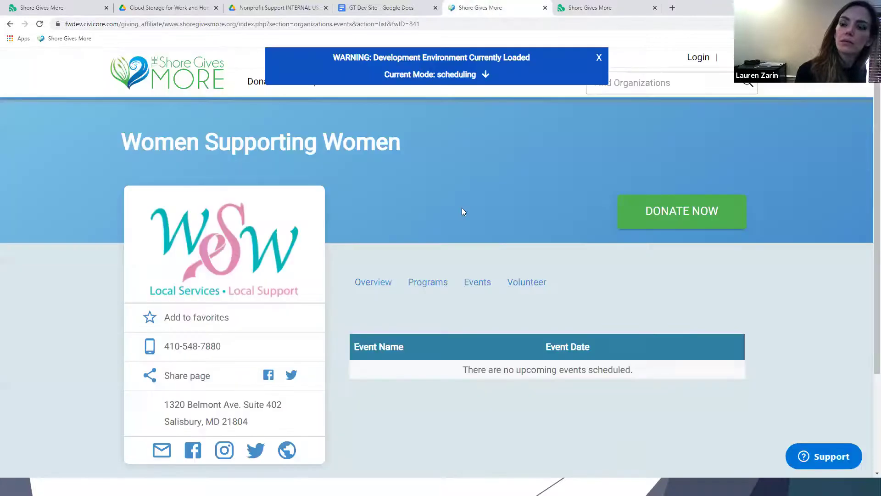
{"action": "left_click", "coordinate": [672, 87]}
{"action": "type", "text": "hands"}
{"action": "key", "text": "Return"}
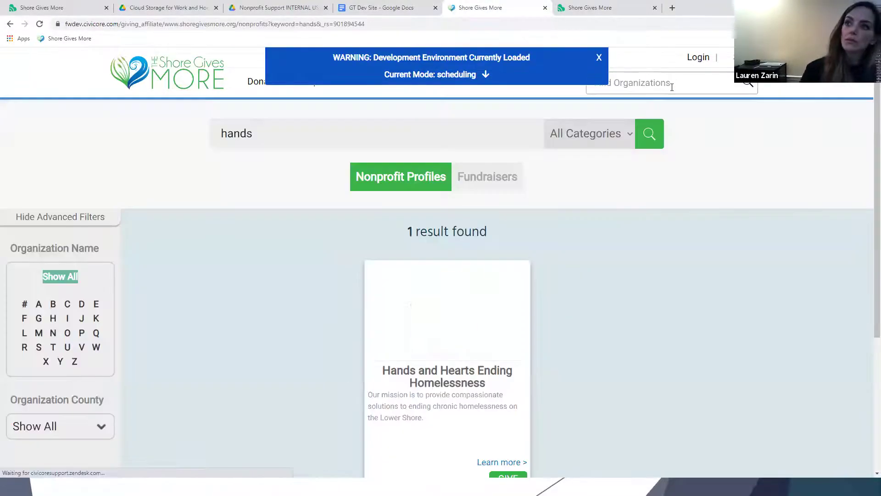
{"action": "scroll", "coordinate": [612, 292], "scroll_direction": "down", "scroll_amount": 1}
{"action": "left_click", "coordinate": [501, 296]}
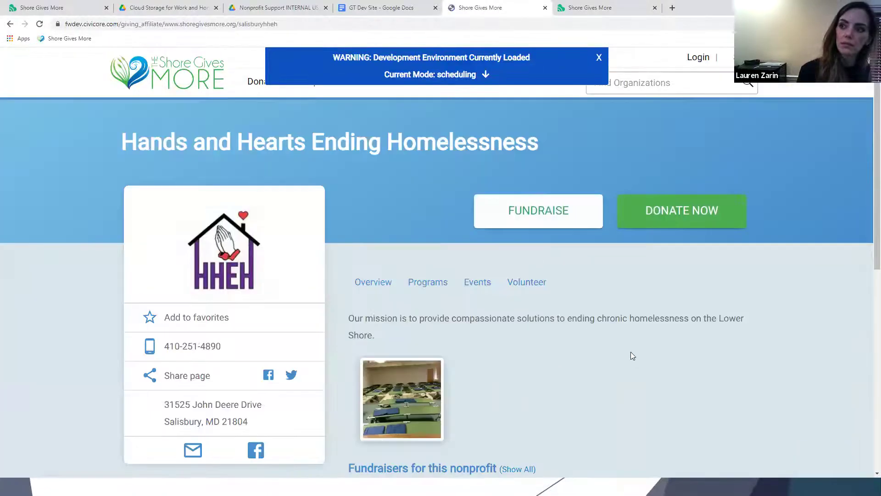
Show its Volunteer opportunities and view, then close, the Check-In Desk details.
{"action": "left_click", "coordinate": [520, 286]}
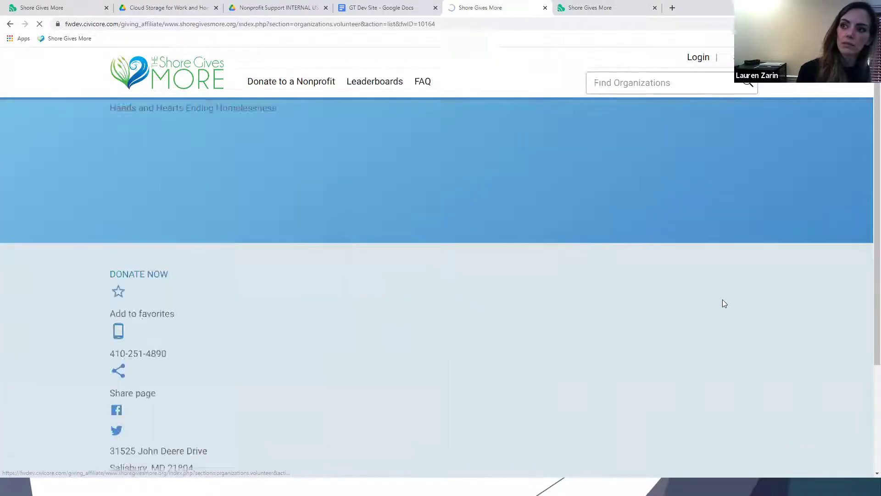
{"action": "scroll", "coordinate": [725, 301], "scroll_direction": "down", "scroll_amount": 1}
{"action": "scroll", "coordinate": [726, 299], "scroll_direction": "down", "scroll_amount": 3}
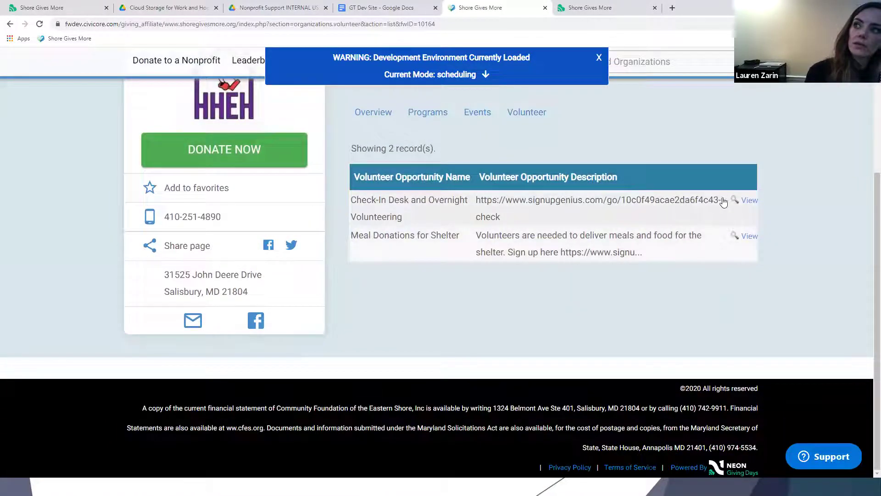
{"action": "left_click", "coordinate": [747, 201]}
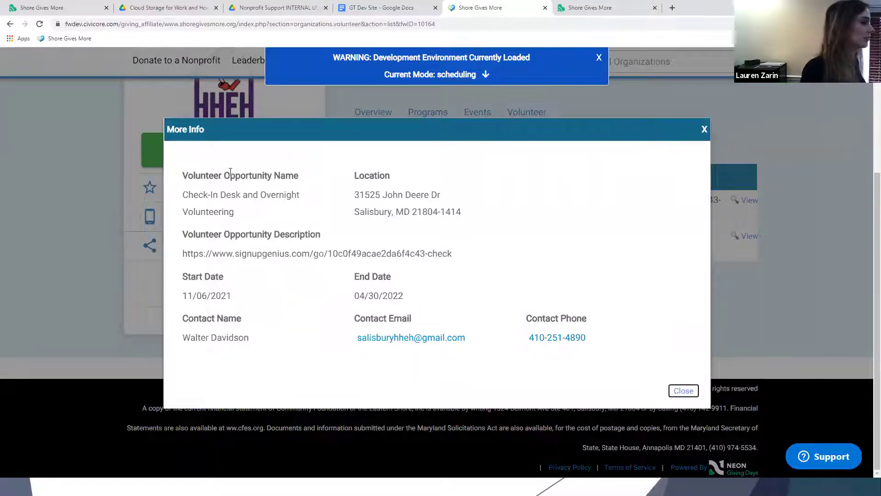
{"action": "left_click", "coordinate": [704, 131]}
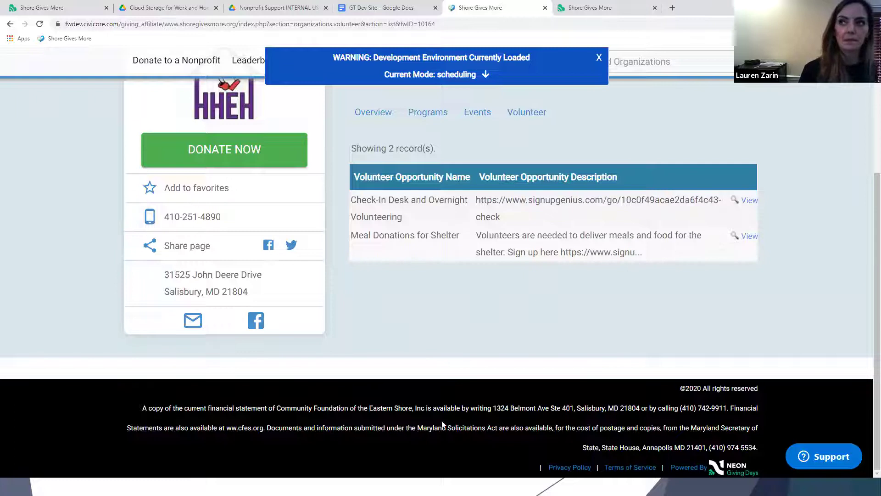
{"action": "scroll", "coordinate": [646, 205], "scroll_direction": "up", "scroll_amount": 4}
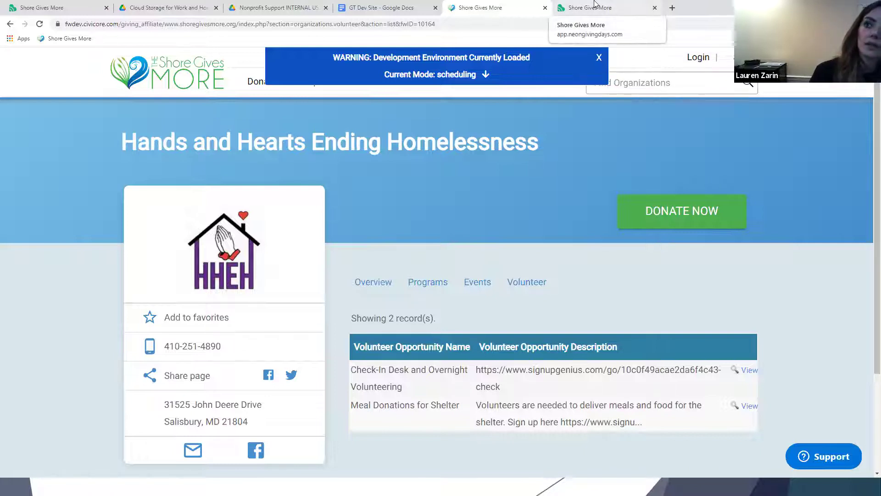
Scroll through the Hands and Hearts overview page, then switch to the empty admin Volunteer page.
{"action": "left_click", "coordinate": [243, 248]}
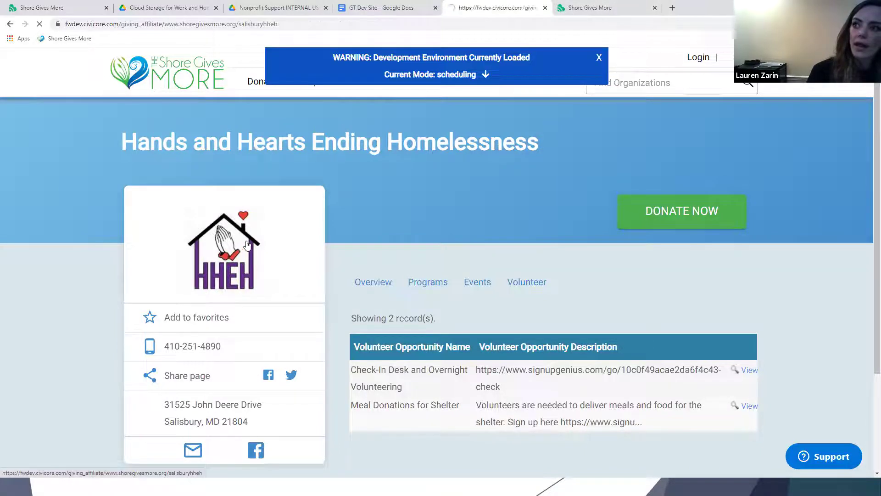
{"action": "scroll", "coordinate": [495, 222], "scroll_direction": "down", "scroll_amount": 7}
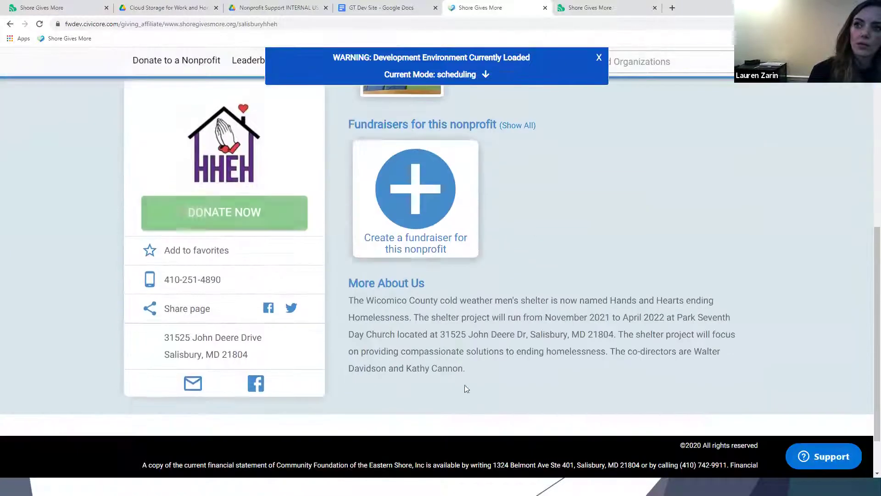
{"action": "left_click", "coordinate": [574, 6]}
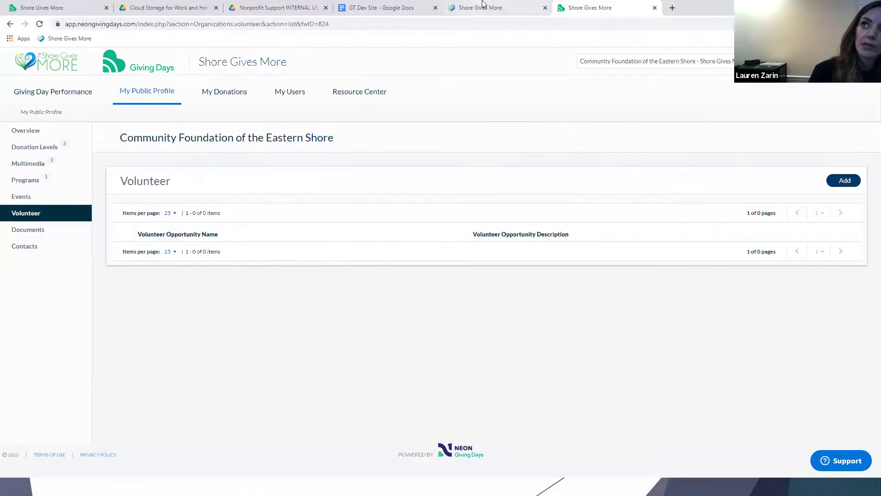
{"action": "left_click", "coordinate": [486, 7]}
{"action": "scroll", "coordinate": [391, 364], "scroll_direction": "up", "scroll_amount": 7}
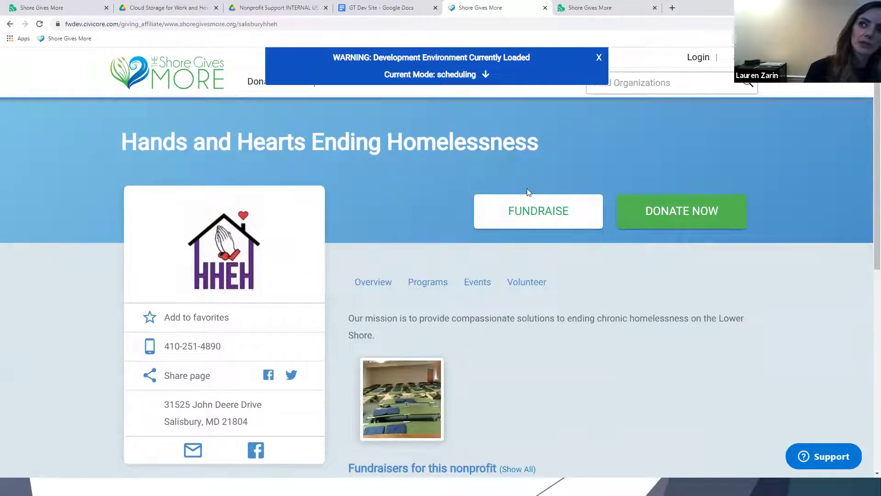
{"action": "scroll", "coordinate": [535, 222], "scroll_direction": "down", "scroll_amount": 8}
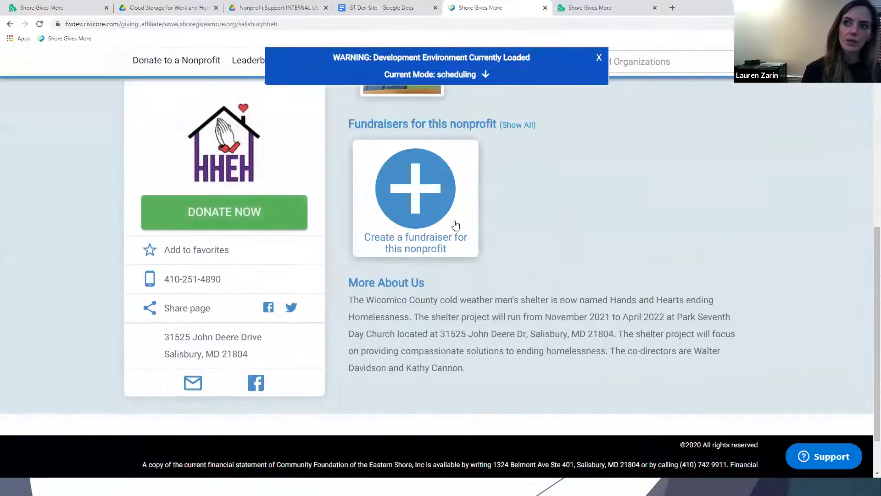
{"action": "scroll", "coordinate": [415, 222], "scroll_direction": "up", "scroll_amount": 5}
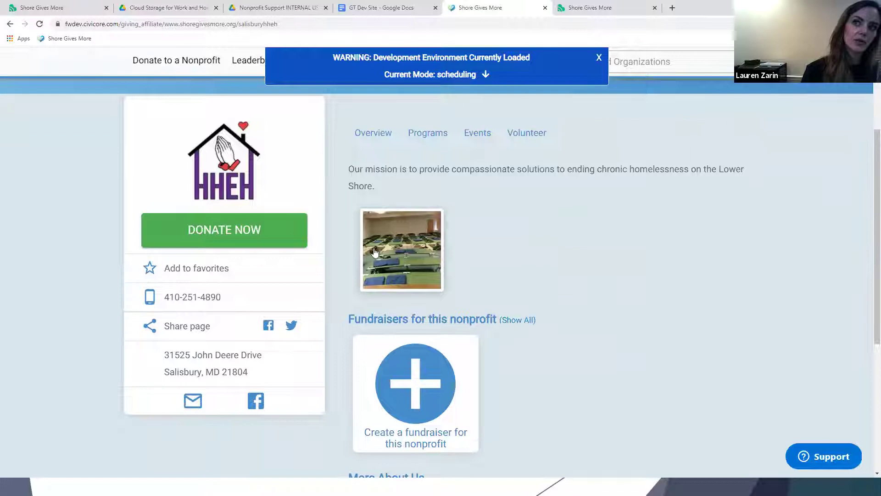
{"action": "scroll", "coordinate": [390, 270], "scroll_direction": "down", "scroll_amount": 1}
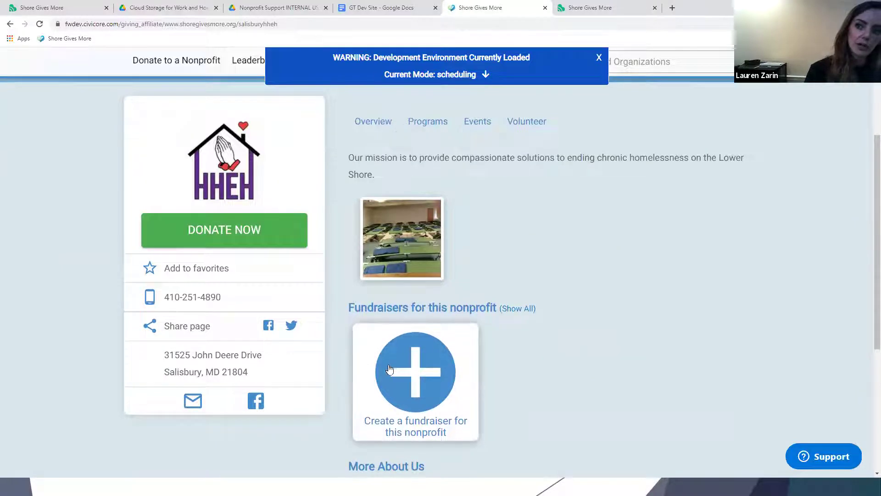
{"action": "scroll", "coordinate": [482, 280], "scroll_direction": "up", "scroll_amount": 4}
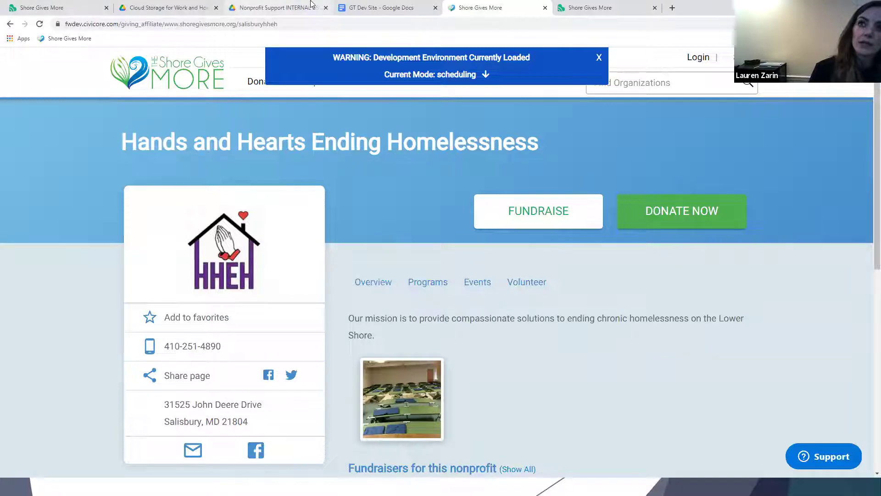
{"action": "left_click", "coordinate": [590, 5]}
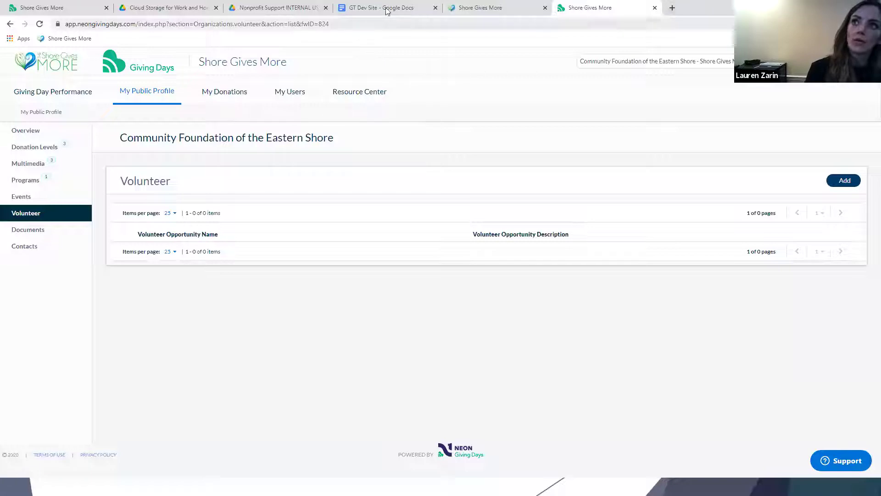
Glance at the Google Drive folders, then start a fundraiser from the Hands and Hearts profile.
{"action": "left_click", "coordinate": [164, 7]}
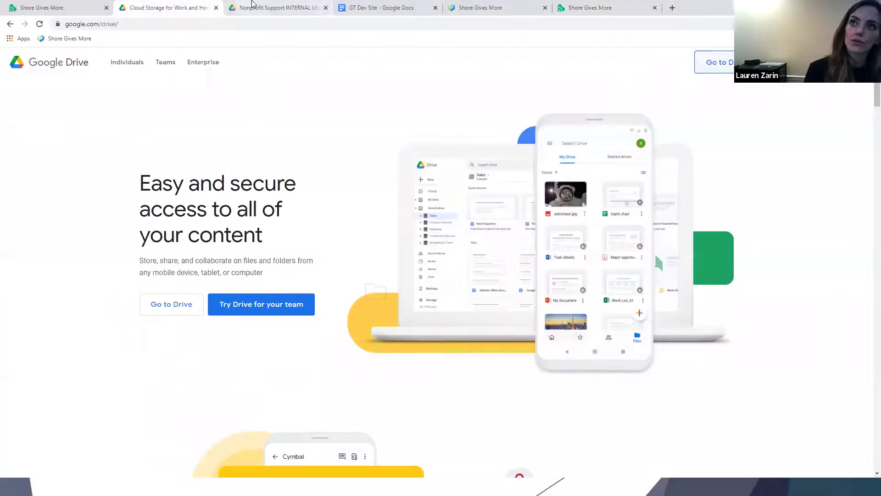
{"action": "left_click", "coordinate": [253, 6]}
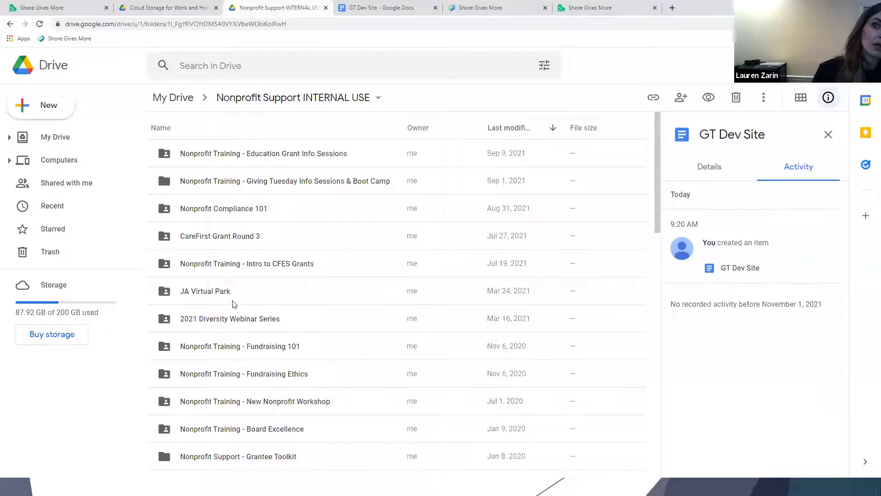
{"action": "scroll", "coordinate": [232, 304], "scroll_direction": "down", "scroll_amount": 3}
{"action": "scroll", "coordinate": [233, 304], "scroll_direction": "down", "scroll_amount": 1}
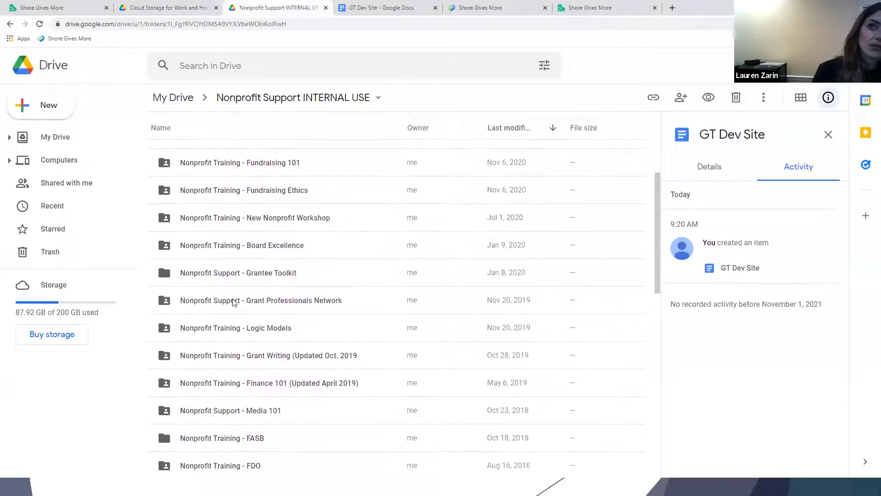
{"action": "left_click", "coordinate": [181, 6]}
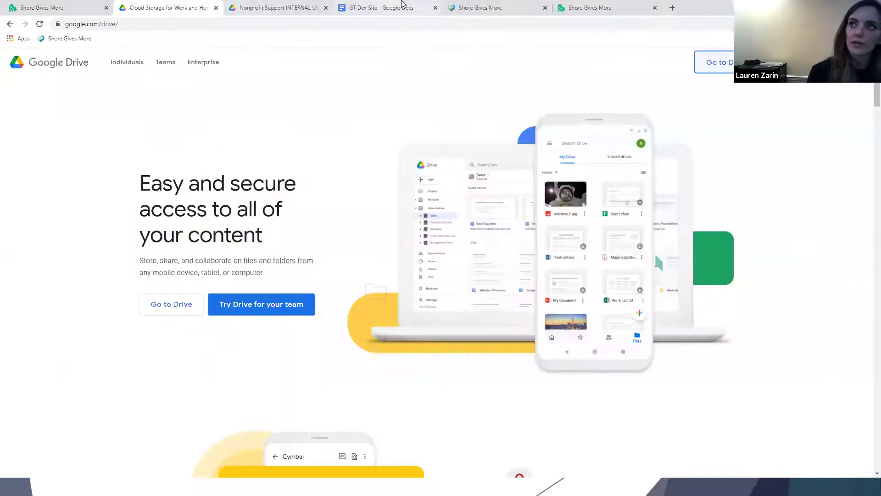
{"action": "left_click", "coordinate": [473, 6]}
{"action": "left_click", "coordinate": [523, 209]}
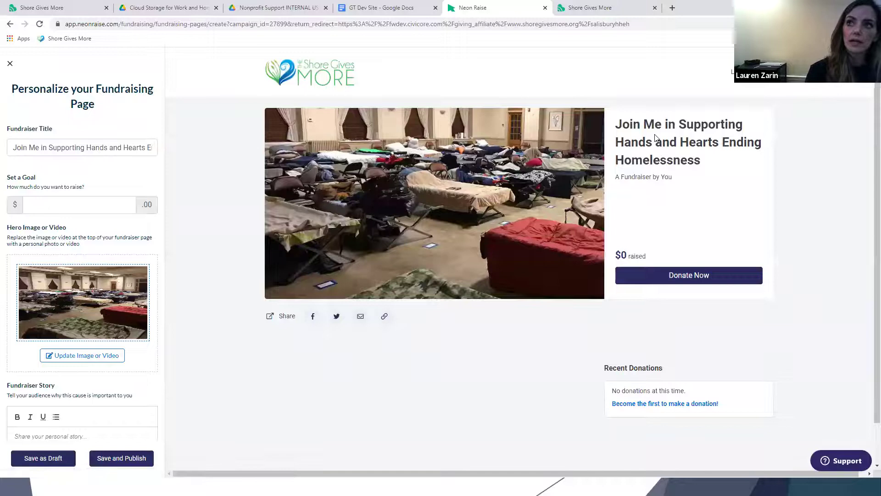
Cycle through the open tabs, ending on the Neon Raise 'Personalize your Fundraising Page' editor.
{"action": "left_click", "coordinate": [133, 7]}
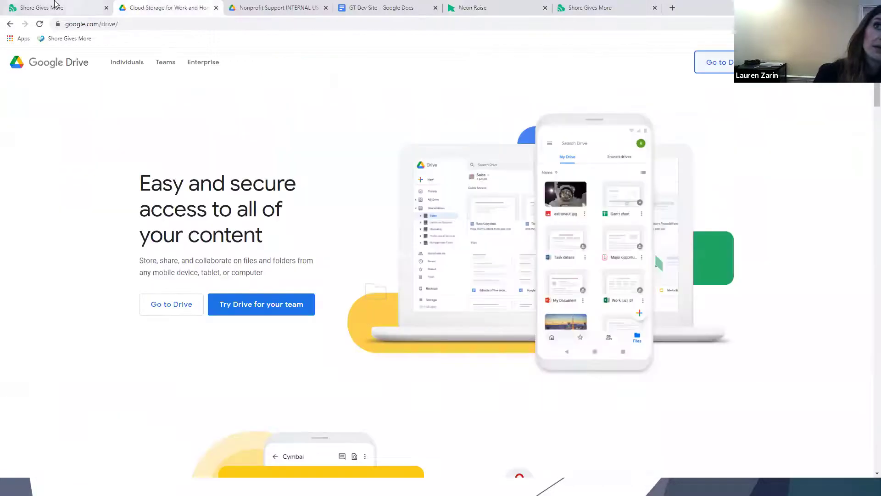
{"action": "left_click", "coordinate": [55, 8]}
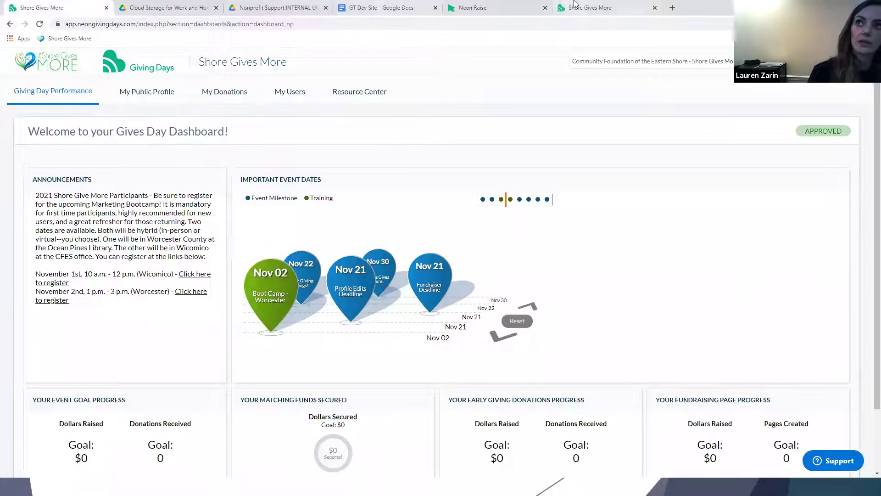
{"action": "left_click", "coordinate": [478, 7]}
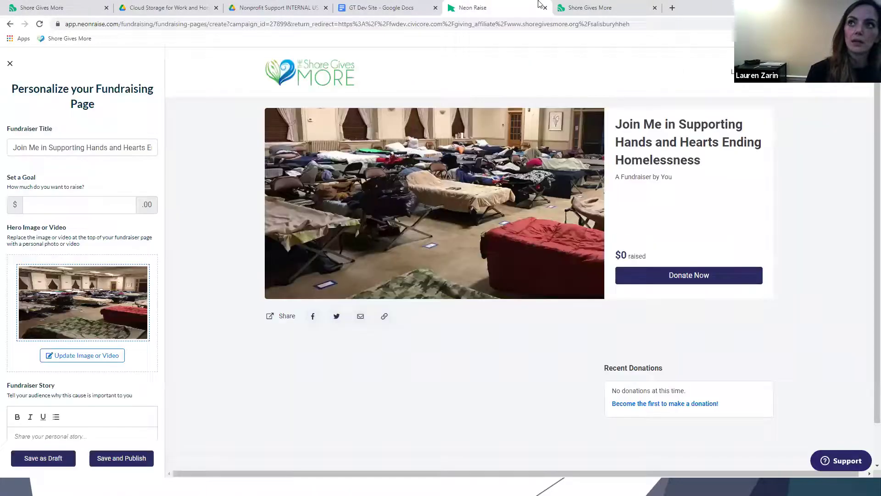
{"action": "left_click", "coordinate": [586, 5]}
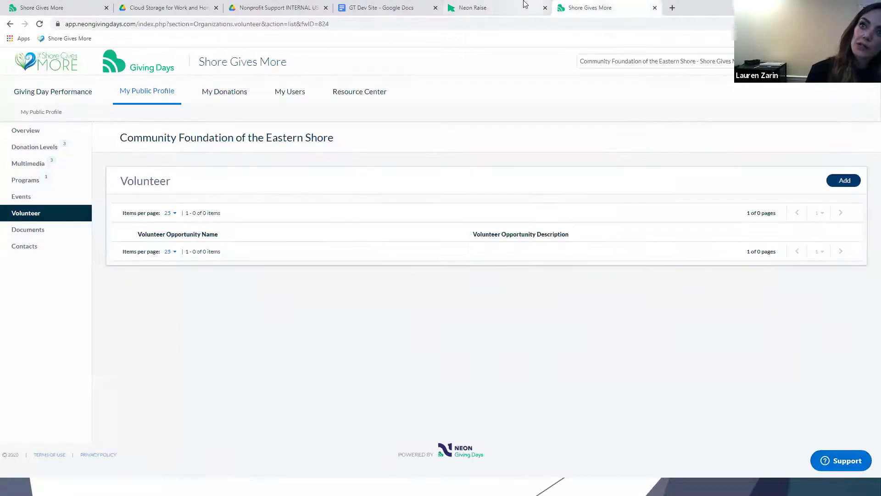
{"action": "left_click", "coordinate": [524, 6]}
{"action": "left_click", "coordinate": [257, 8]}
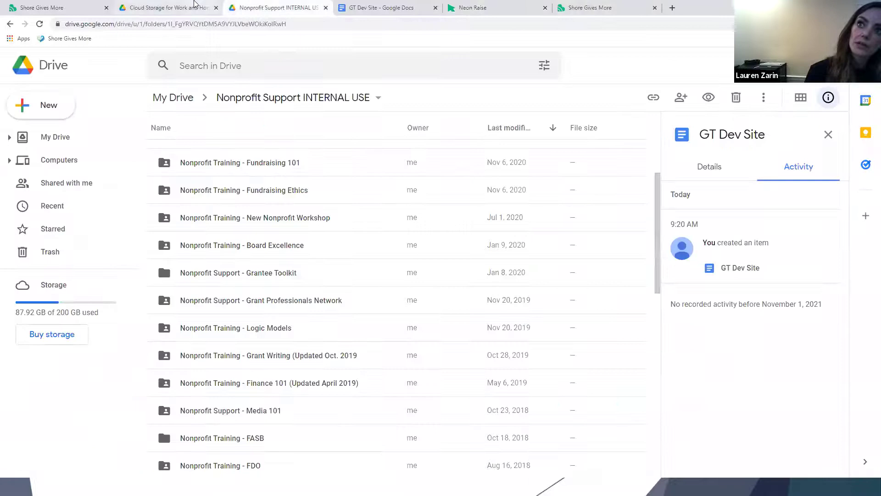
{"action": "left_click", "coordinate": [195, 7]}
{"action": "left_click", "coordinate": [49, 4]}
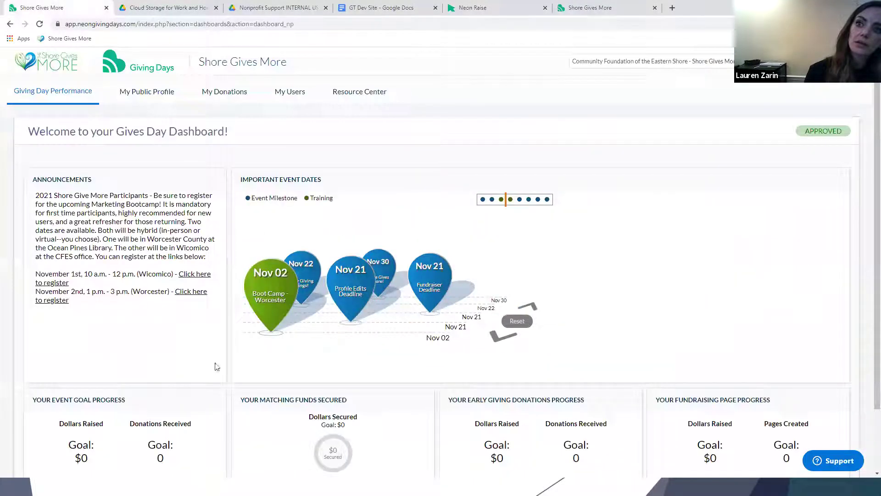
{"action": "left_click", "coordinate": [608, 6]}
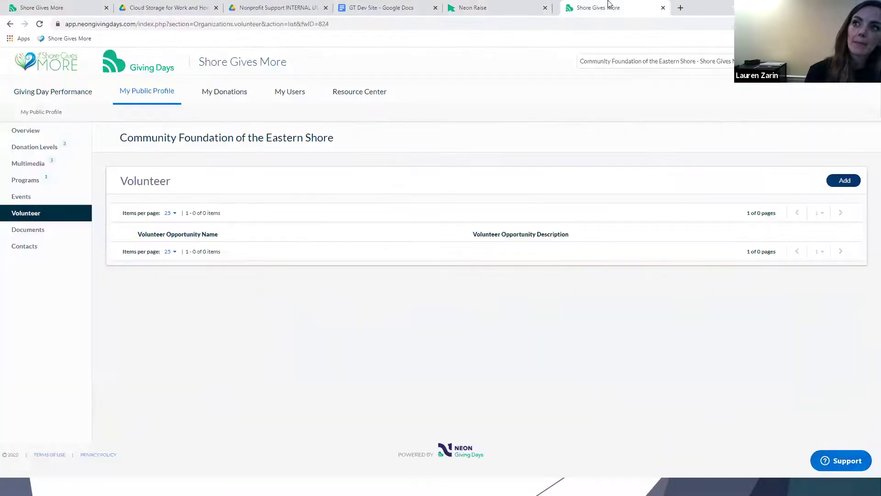
{"action": "left_click", "coordinate": [470, 4]}
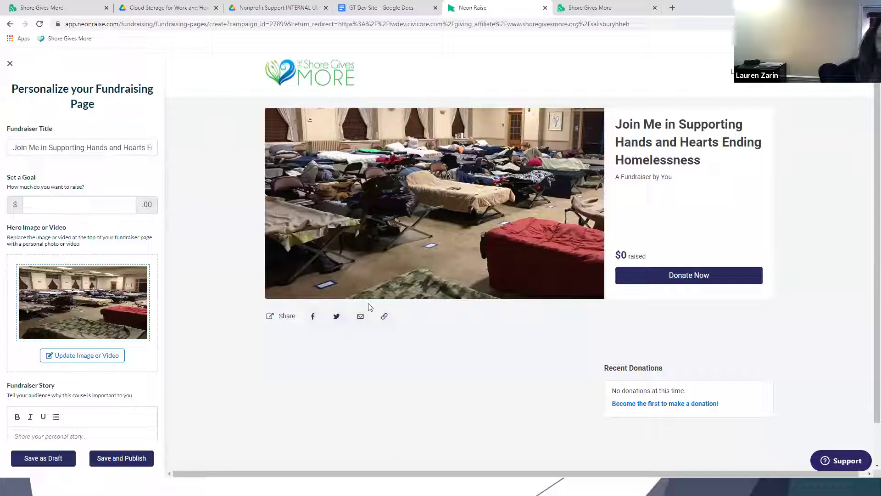
Leave the Neon Raise fundraiser editor and return to the Gives Day Dashboard tab.
{"action": "scroll", "coordinate": [106, 379], "scroll_direction": "down", "scroll_amount": 1}
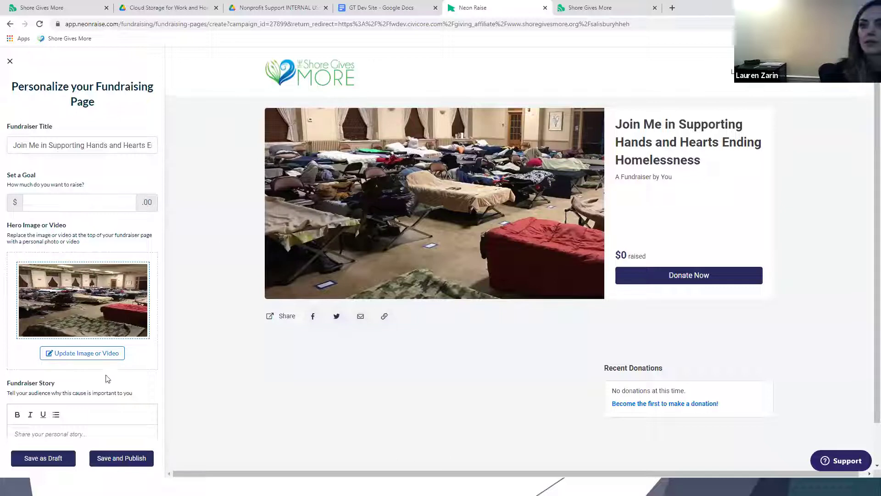
{"action": "scroll", "coordinate": [106, 380], "scroll_direction": "down", "scroll_amount": 3}
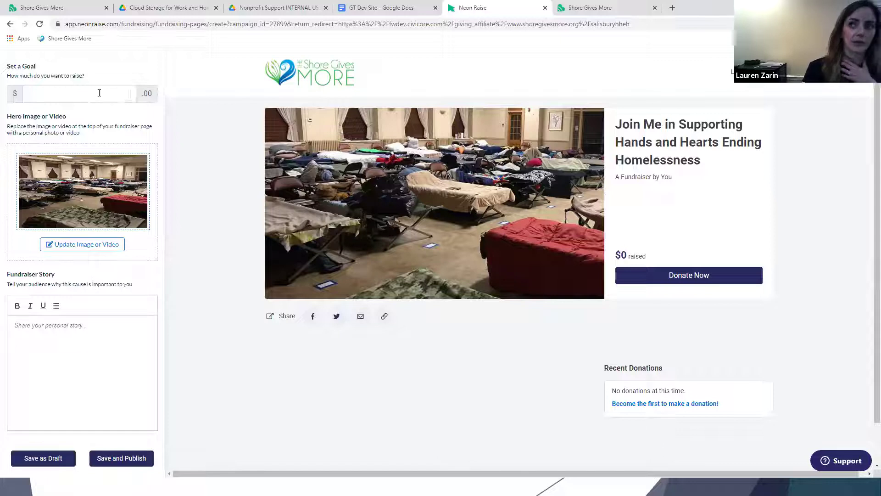
{"action": "scroll", "coordinate": [99, 93], "scroll_direction": "up", "scroll_amount": 3}
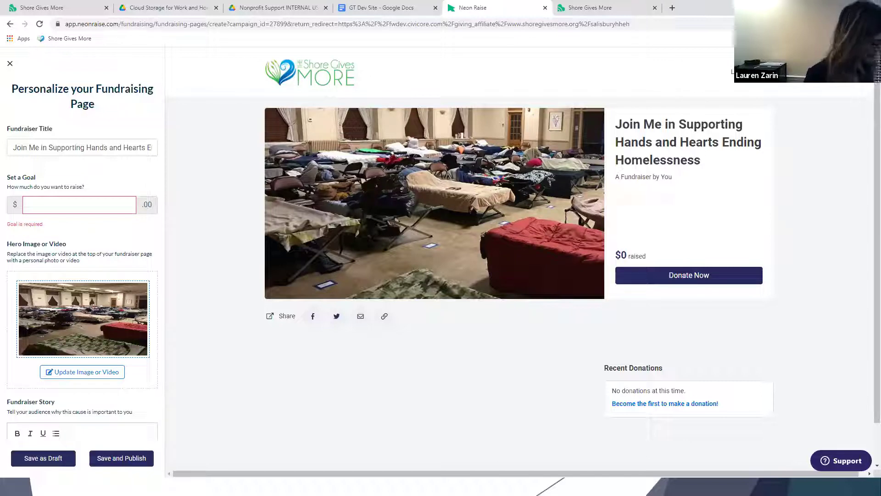
{"action": "key", "text": "super"}
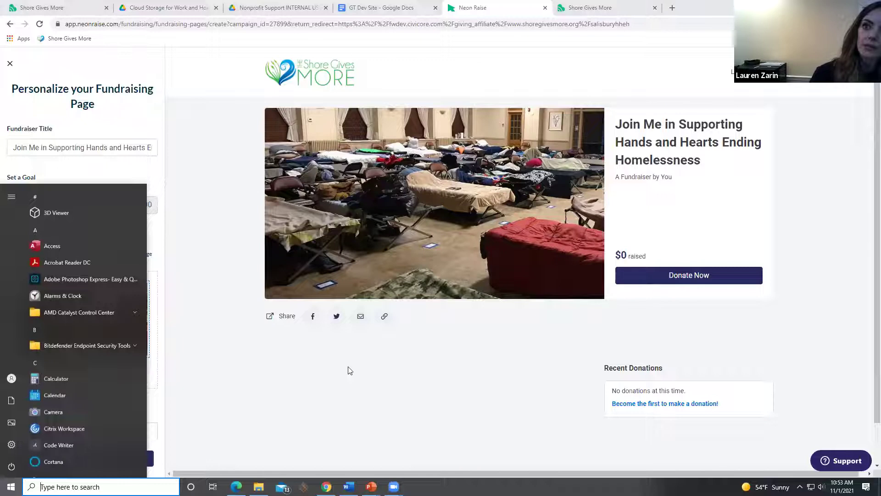
{"action": "left_click", "coordinate": [250, 5]}
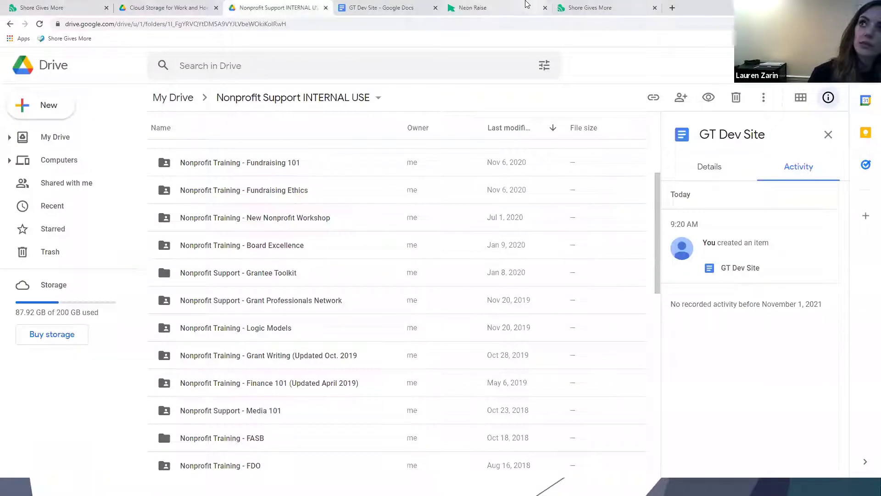
{"action": "left_click", "coordinate": [590, 8]}
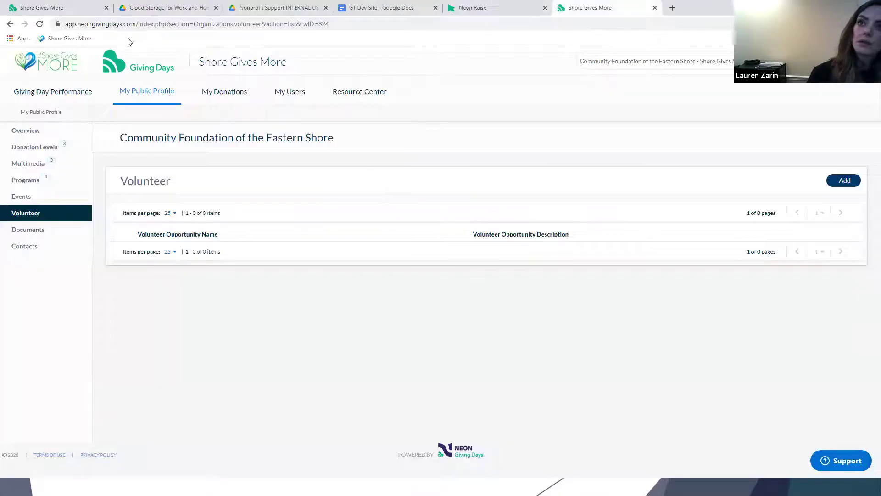
{"action": "left_click", "coordinate": [55, 8]}
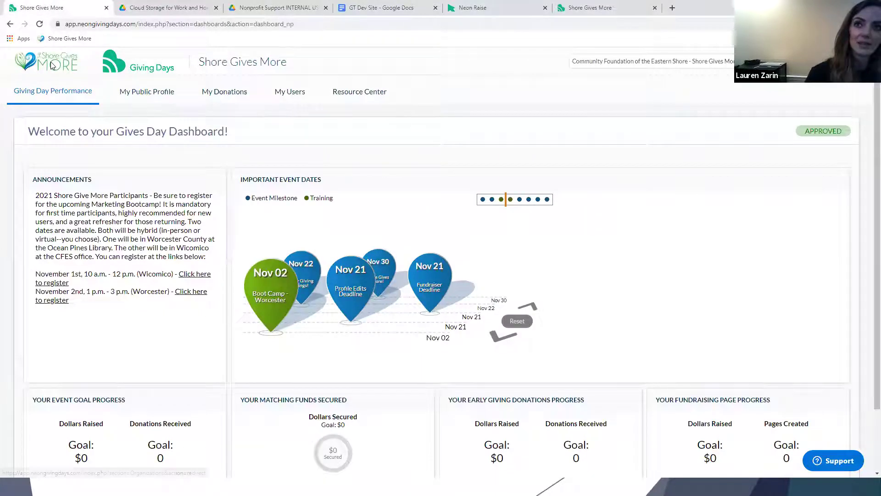
Load shoregivesmore.org and read its FAQ for Prizes page.
{"action": "left_click", "coordinate": [112, 24]}
{"action": "type", "text": "shoregivesmore.org"}
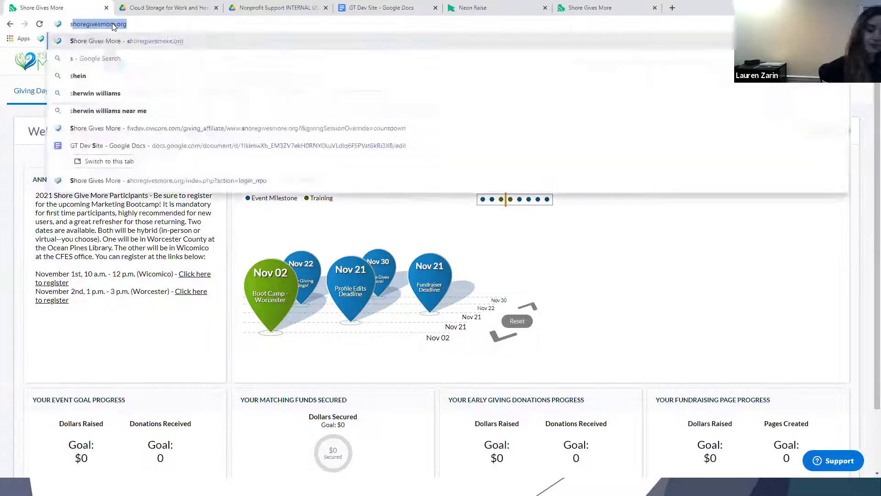
{"action": "key", "text": "Return"}
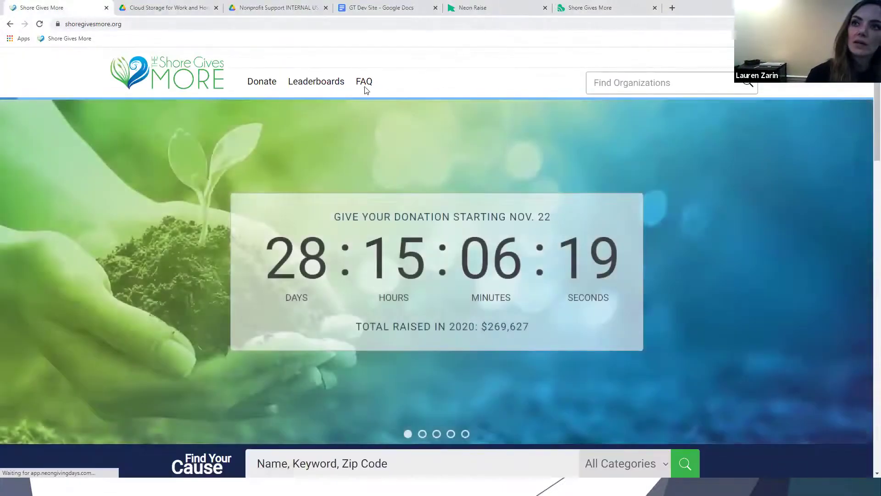
{"action": "mouse_move", "coordinate": [366, 84]}
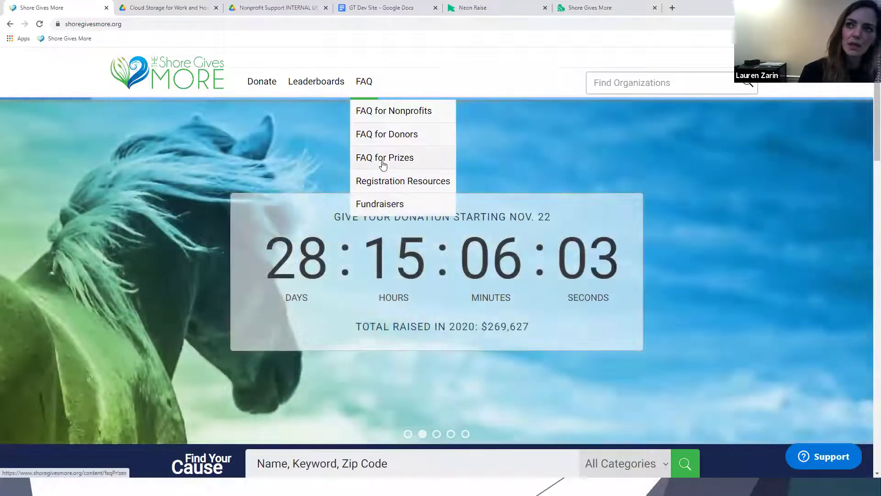
{"action": "left_click", "coordinate": [383, 164]}
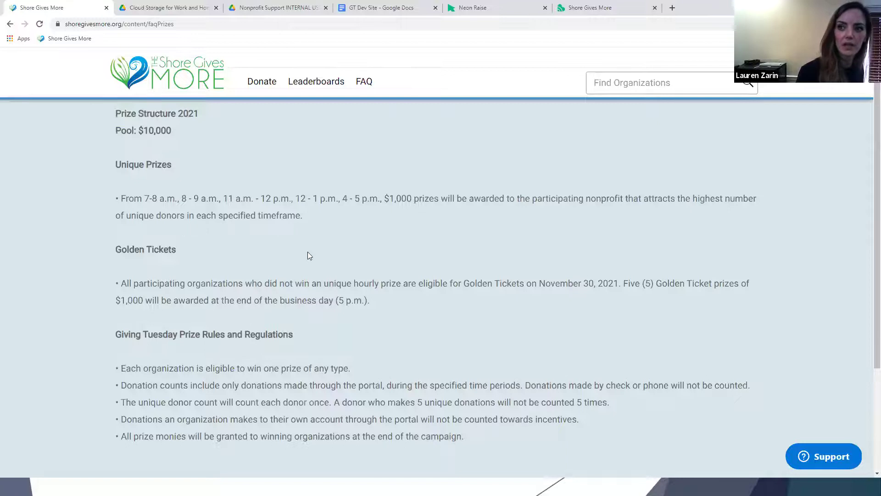
{"action": "scroll", "coordinate": [307, 252], "scroll_direction": "down", "scroll_amount": 3}
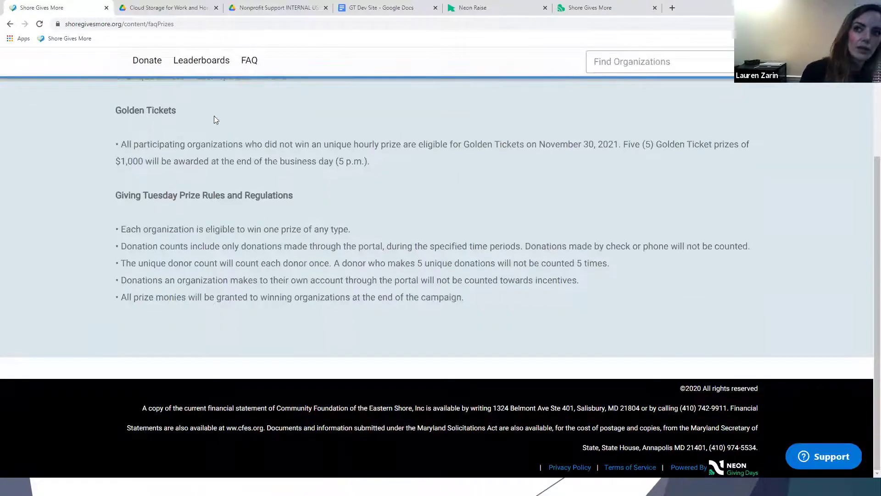
{"action": "scroll", "coordinate": [217, 188], "scroll_direction": "up", "scroll_amount": 3}
View the public Leaderboards page, then go back to the Volunteer profile tab.
{"action": "left_click", "coordinate": [303, 82]}
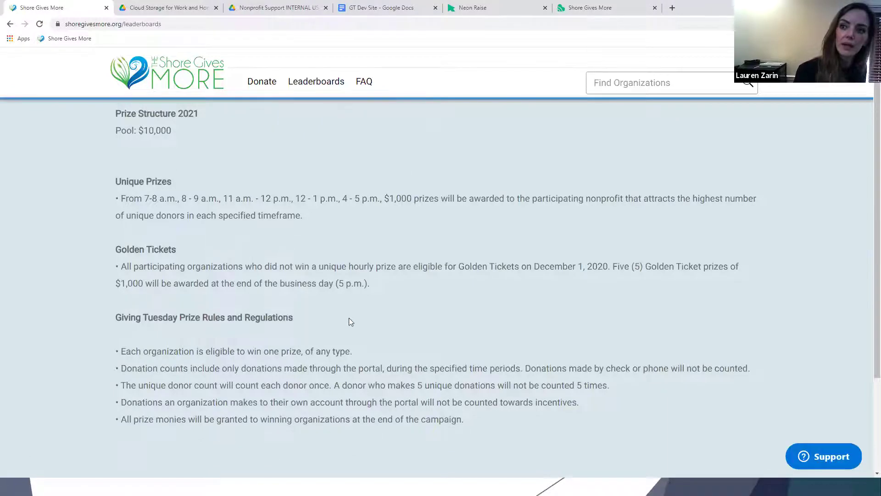
{"action": "scroll", "coordinate": [350, 322], "scroll_direction": "down", "scroll_amount": 3}
{"action": "scroll", "coordinate": [350, 346], "scroll_direction": "up", "scroll_amount": 3}
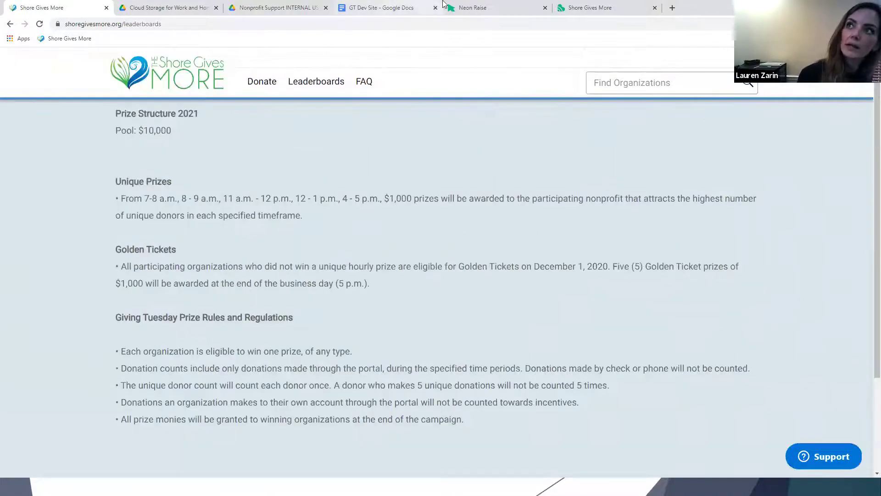
{"action": "left_click", "coordinate": [597, 7]}
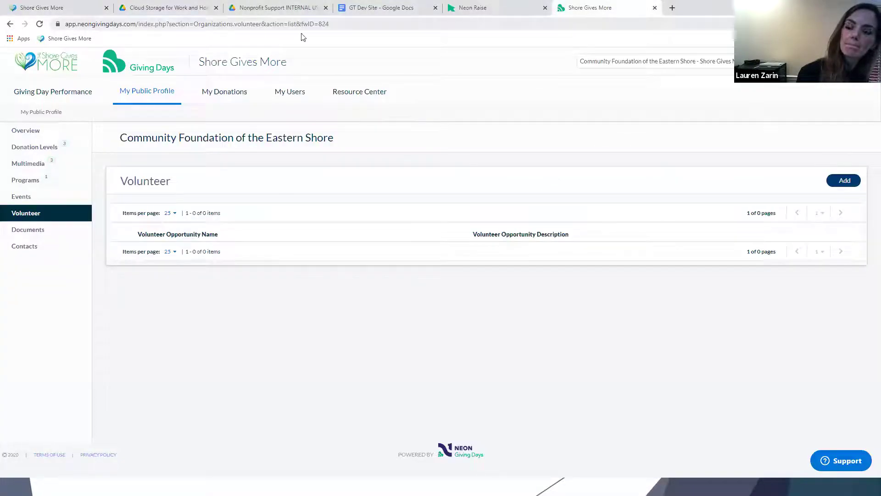
Open the development site from the GT Dev Site doc and switch it to givesDay mode.
{"action": "left_click", "coordinate": [346, 4]}
{"action": "left_click", "coordinate": [193, 242]}
{"action": "left_click", "coordinate": [221, 287]}
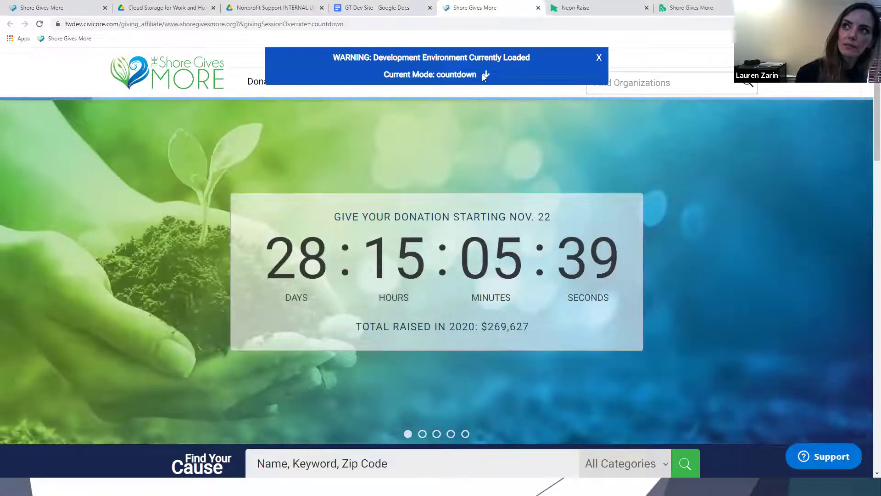
{"action": "left_click", "coordinate": [486, 75]}
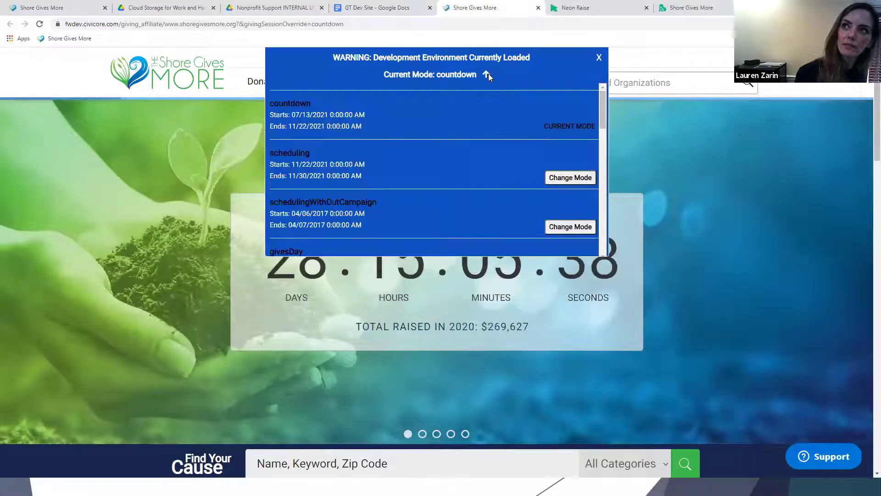
{"action": "scroll", "coordinate": [426, 178], "scroll_direction": "down", "scroll_amount": 3}
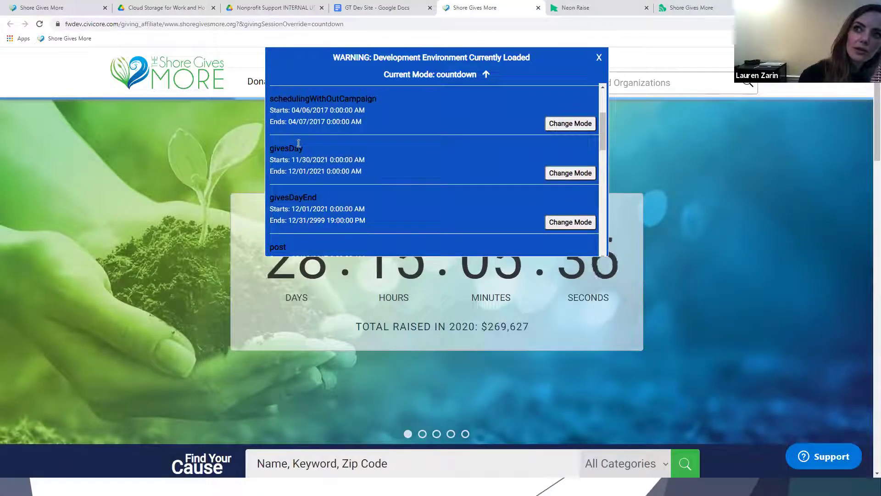
{"action": "left_click", "coordinate": [557, 172]}
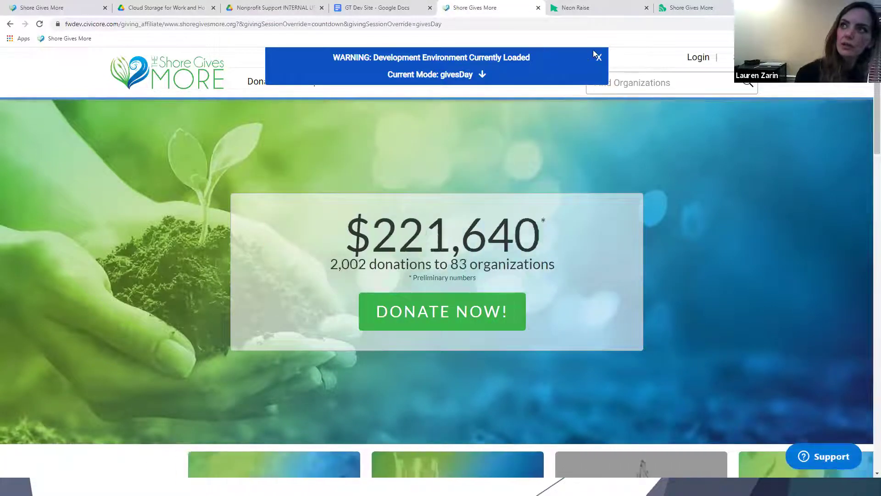
{"action": "left_click", "coordinate": [599, 57]}
Review the Leaderboard's organizations ranking ($269,627 raised), then show the Prizes listing.
{"action": "key", "text": "Tab"}
{"action": "key", "text": "Return"}
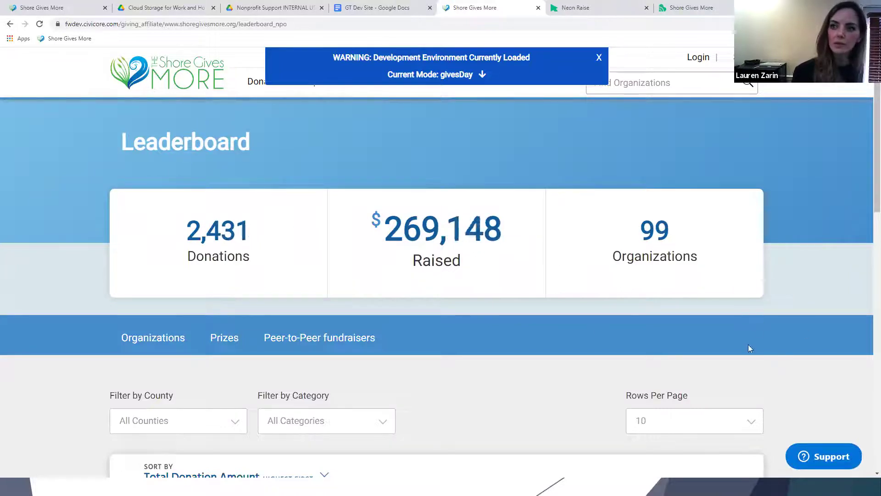
{"action": "scroll", "coordinate": [711, 358], "scroll_direction": "down", "scroll_amount": 3}
{"action": "scroll", "coordinate": [711, 358], "scroll_direction": "down", "scroll_amount": 3}
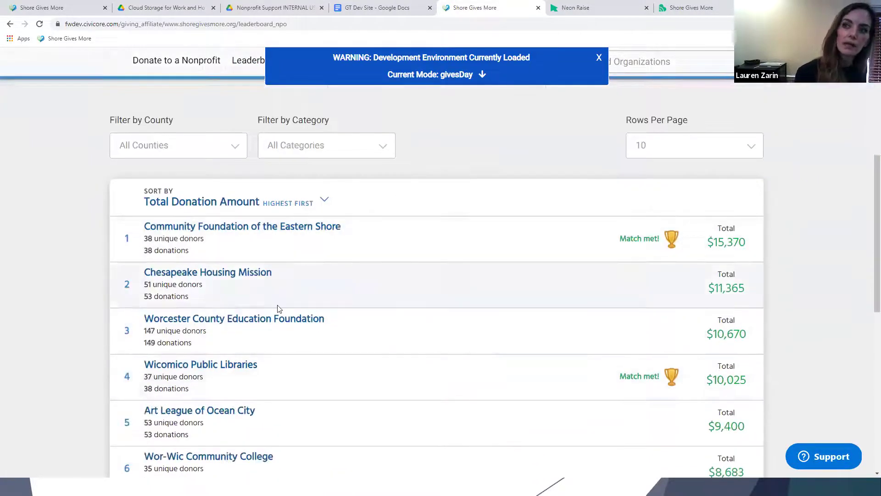
{"action": "scroll", "coordinate": [277, 277], "scroll_direction": "down", "scroll_amount": 1}
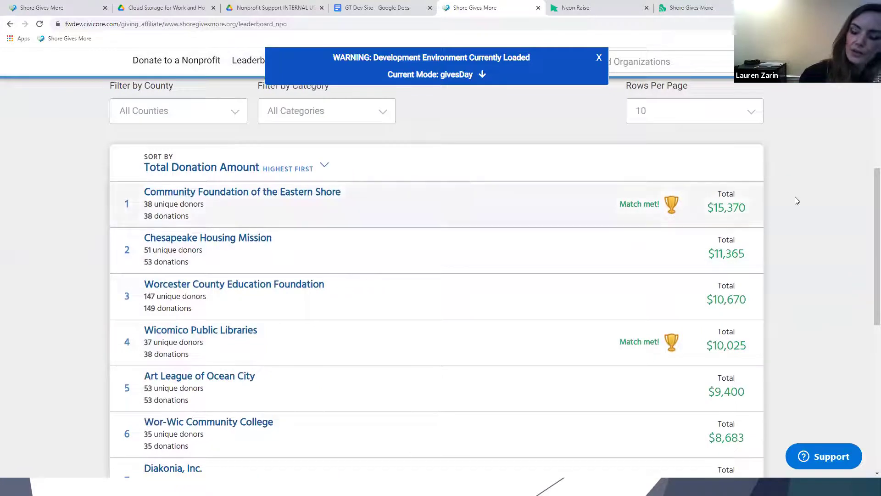
{"action": "scroll", "coordinate": [798, 204], "scroll_direction": "down", "scroll_amount": 8}
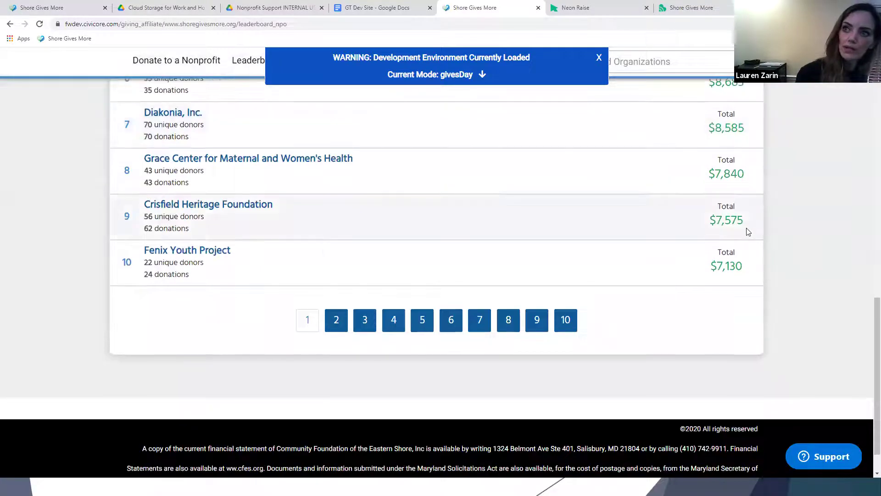
{"action": "scroll", "coordinate": [747, 231], "scroll_direction": "up", "scroll_amount": 5}
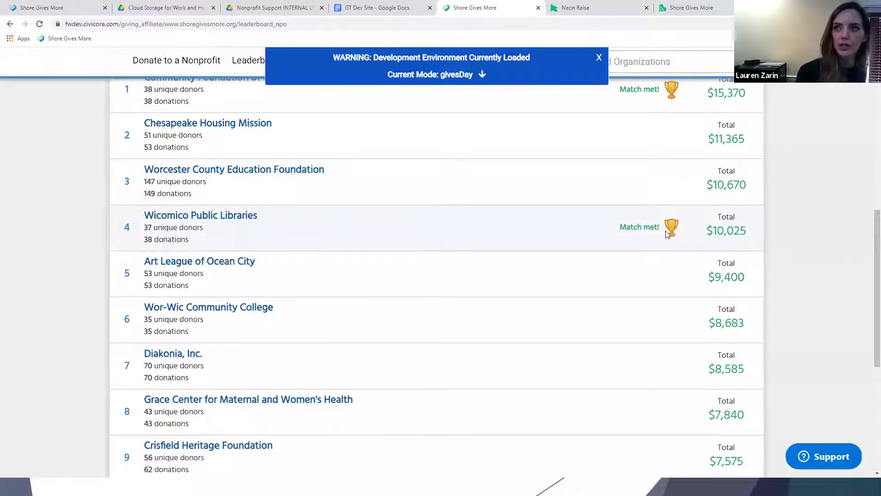
{"action": "scroll", "coordinate": [668, 234], "scroll_direction": "up", "scroll_amount": 8}
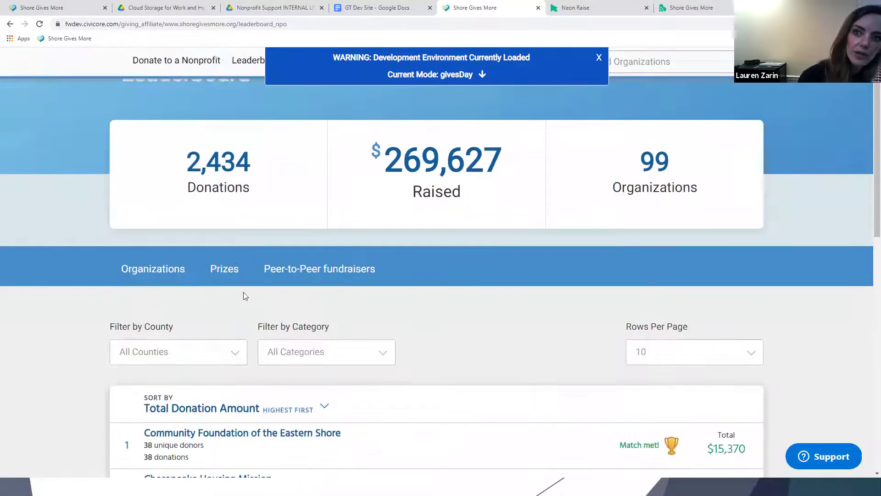
{"action": "left_click", "coordinate": [237, 274]}
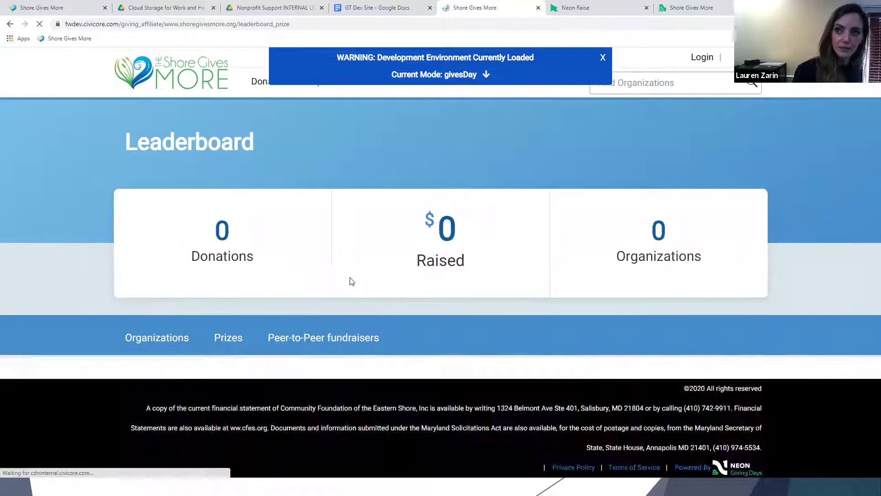
{"action": "scroll", "coordinate": [376, 294], "scroll_direction": "down", "scroll_amount": 7}
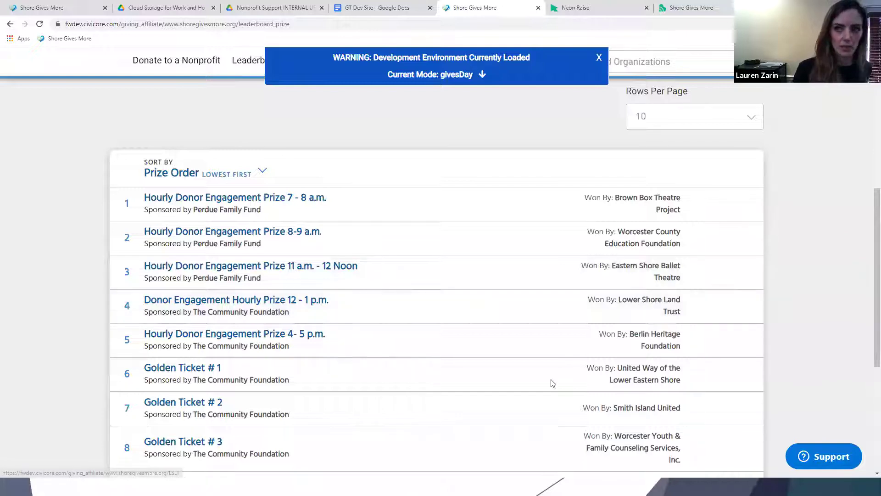
{"action": "scroll", "coordinate": [283, 437], "scroll_direction": "down", "scroll_amount": 3}
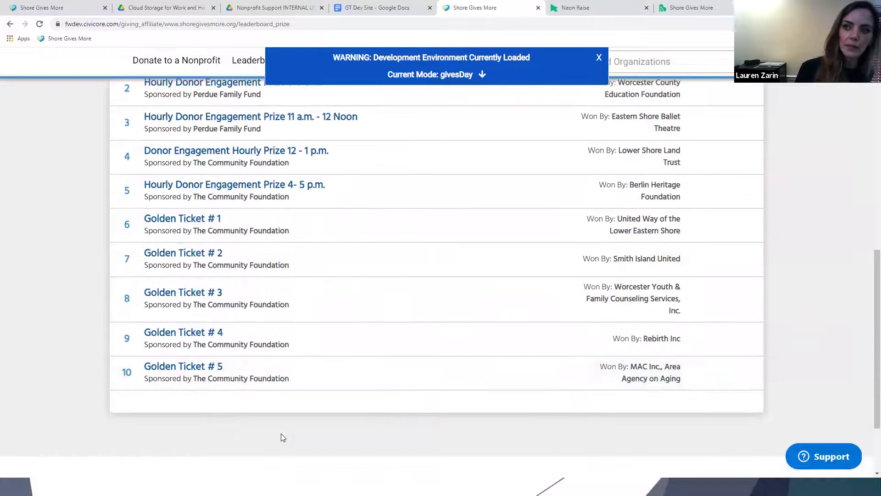
{"action": "scroll", "coordinate": [281, 436], "scroll_direction": "up", "scroll_amount": 5}
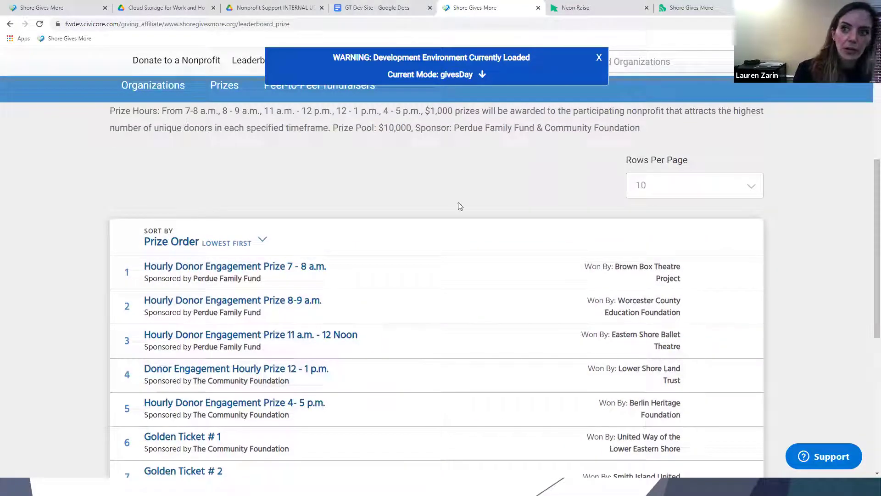
{"action": "scroll", "coordinate": [442, 174], "scroll_direction": "up", "scroll_amount": 5}
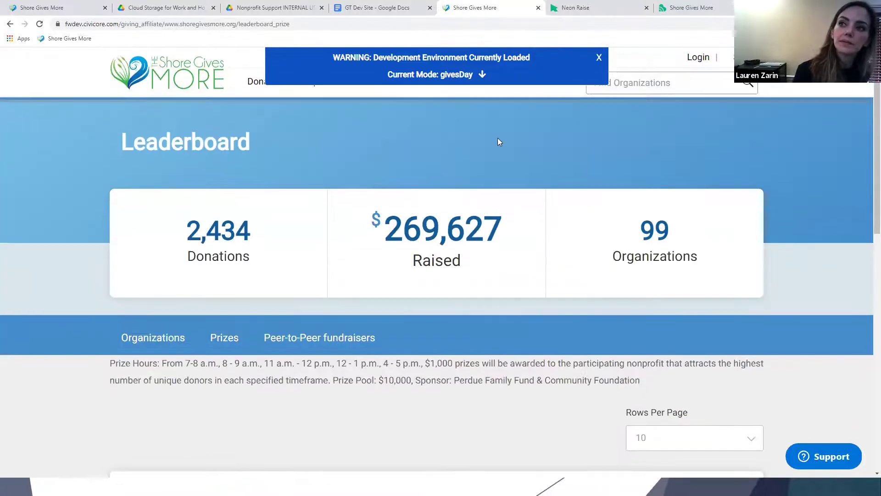
Log out of the nonprofit account and start a single sign-on login at the email field.
{"action": "left_click", "coordinate": [151, 7]}
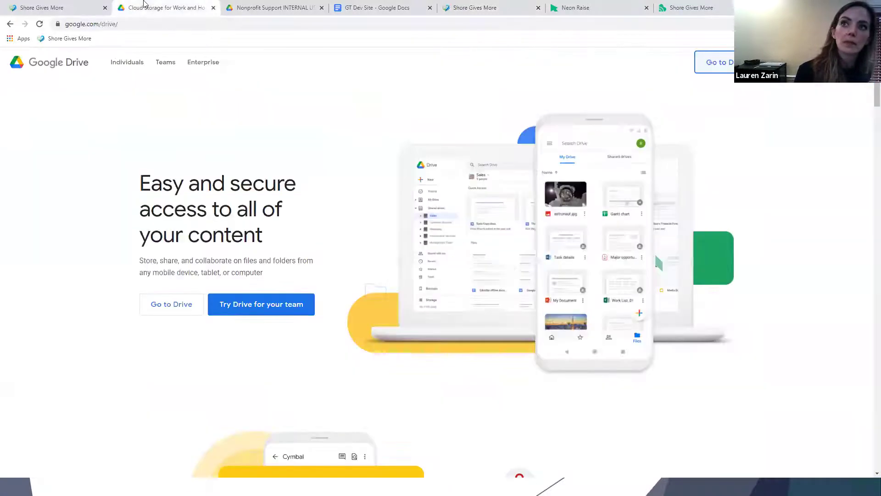
{"action": "left_click", "coordinate": [78, 5]}
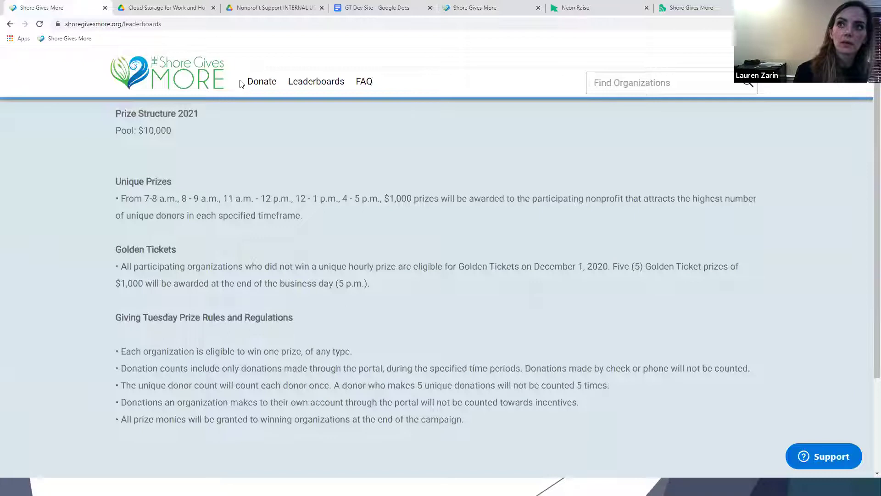
{"action": "left_click", "coordinate": [717, 6]}
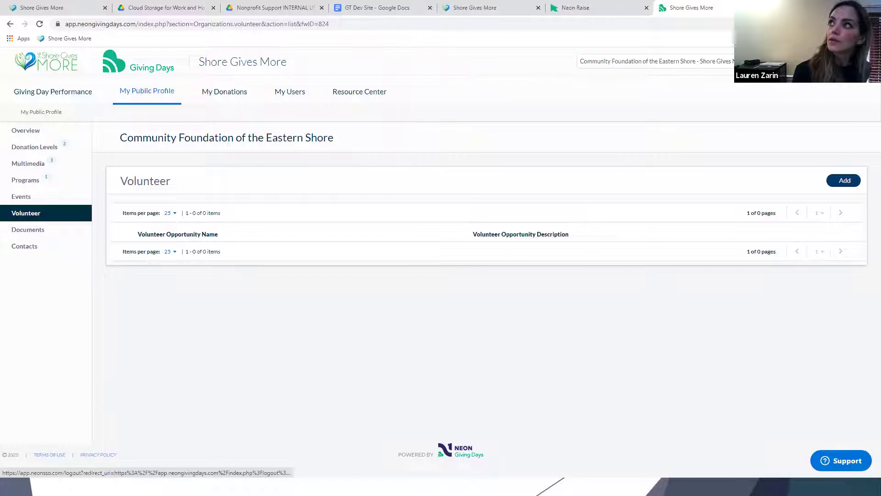
{"action": "left_click", "coordinate": [733, 36]}
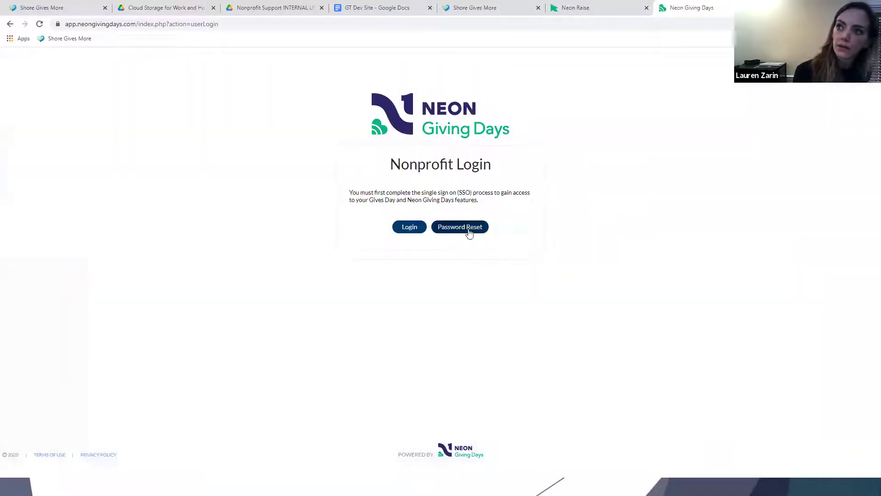
{"action": "left_click", "coordinate": [411, 227]}
{"action": "left_click", "coordinate": [453, 226]}
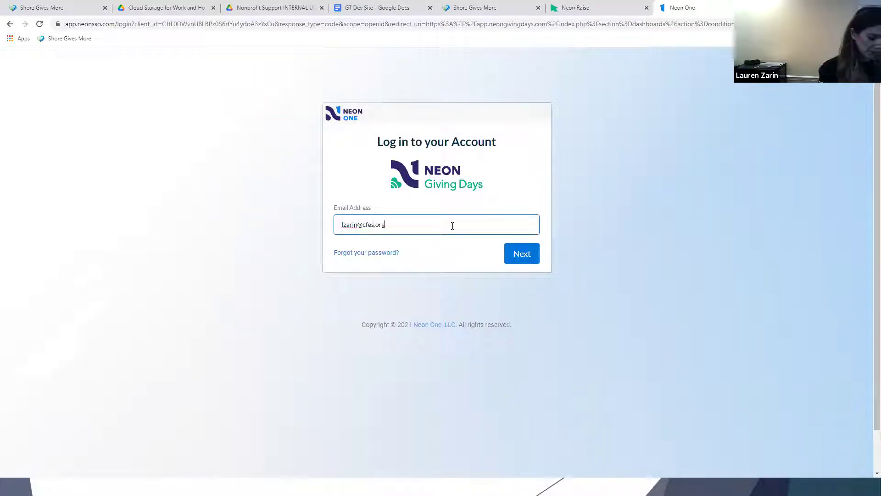
Sign in to Neon Giving Days with the account email and password.
{"action": "key", "text": "Return"}
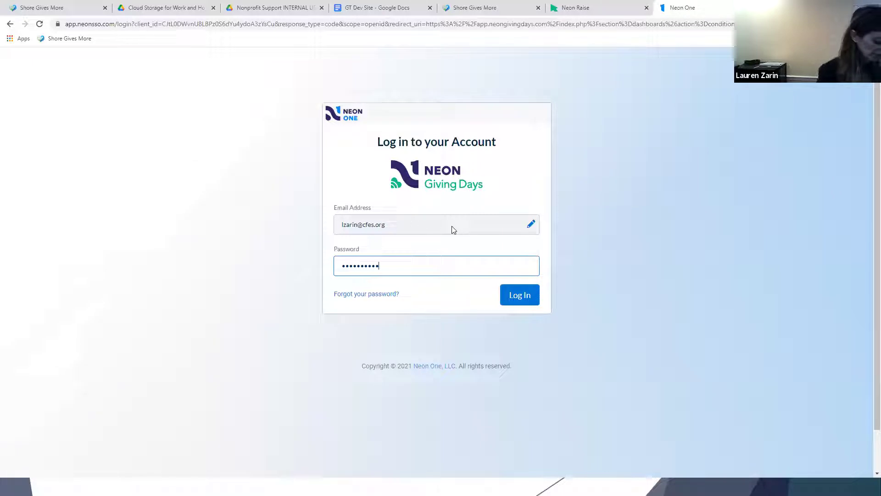
{"action": "type", "text": "•"}
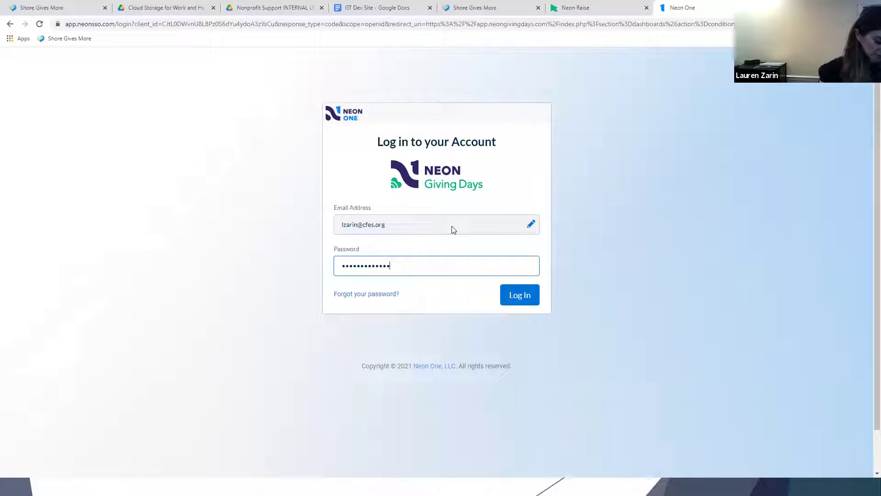
{"action": "key", "text": "Return"}
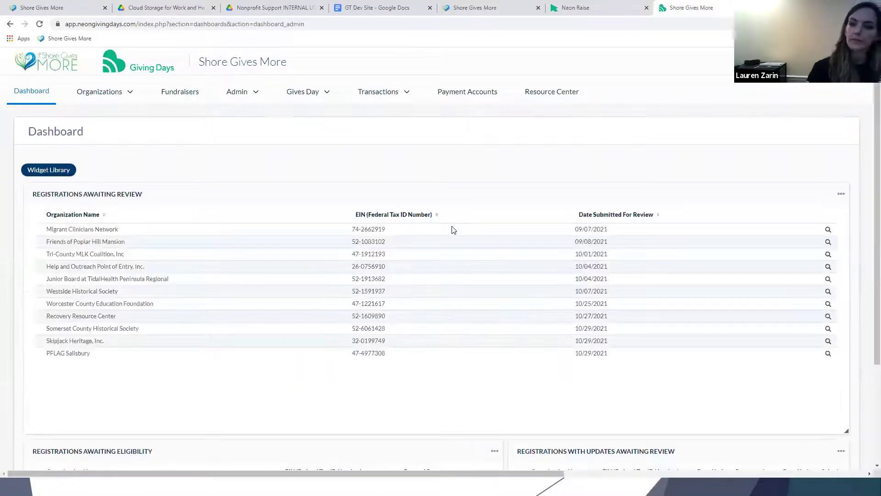
Filter organizations by 'neon' and open Neon One Giving Test Organization's processed donations.
{"action": "left_click", "coordinate": [106, 94]}
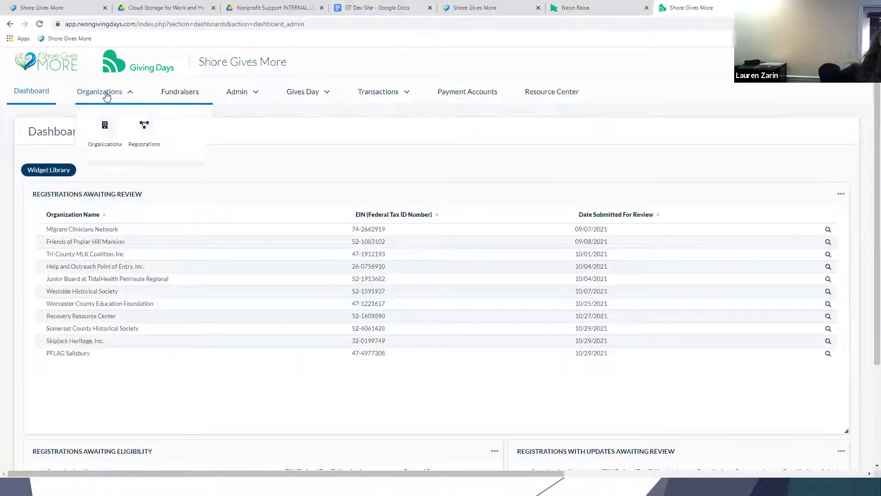
{"action": "left_click", "coordinate": [105, 126]}
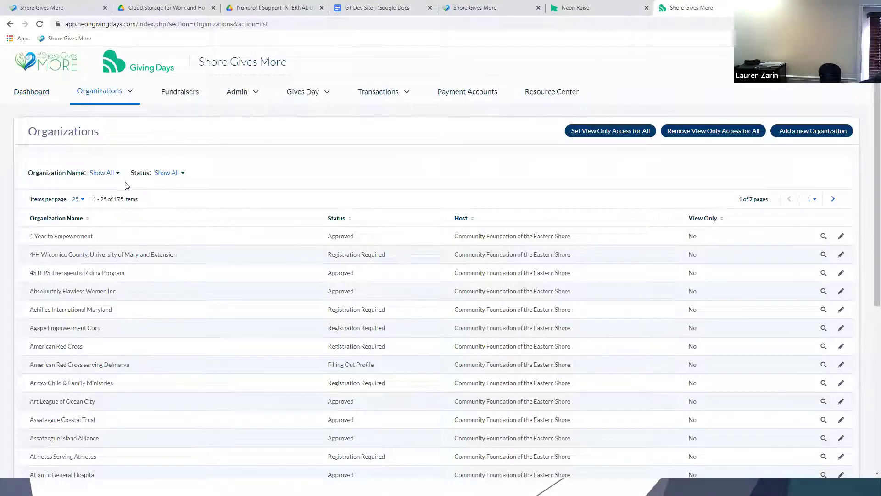
{"action": "left_click", "coordinate": [102, 173]}
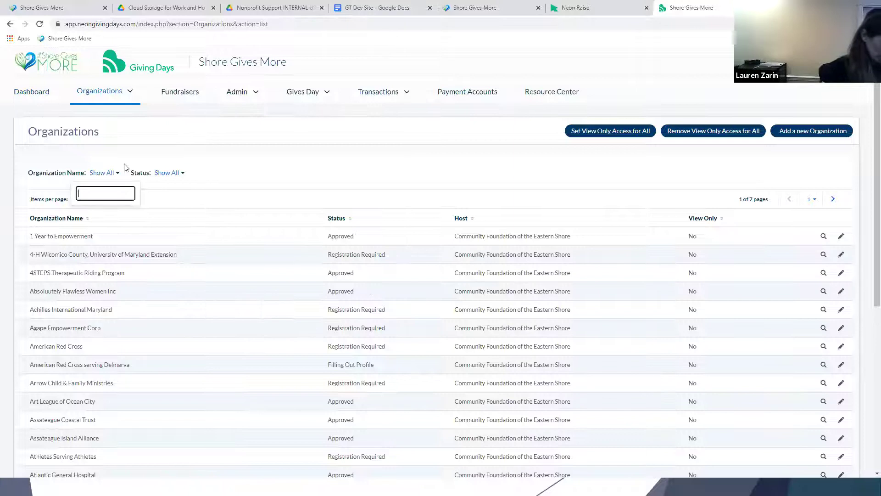
{"action": "type", "text": "neon"}
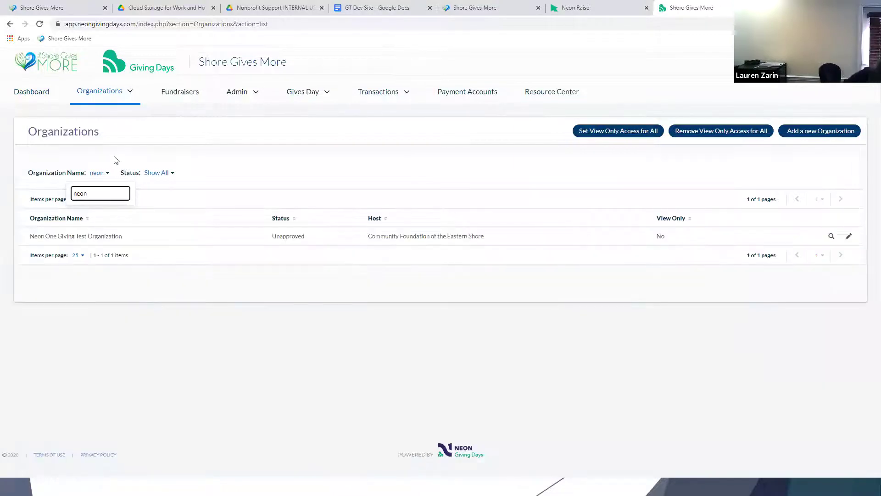
{"action": "left_click", "coordinate": [103, 237]}
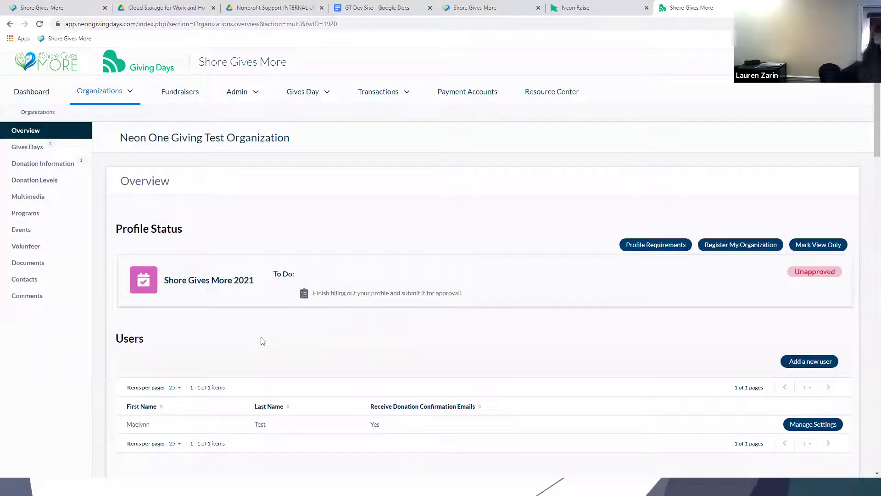
{"action": "left_click", "coordinate": [48, 164]}
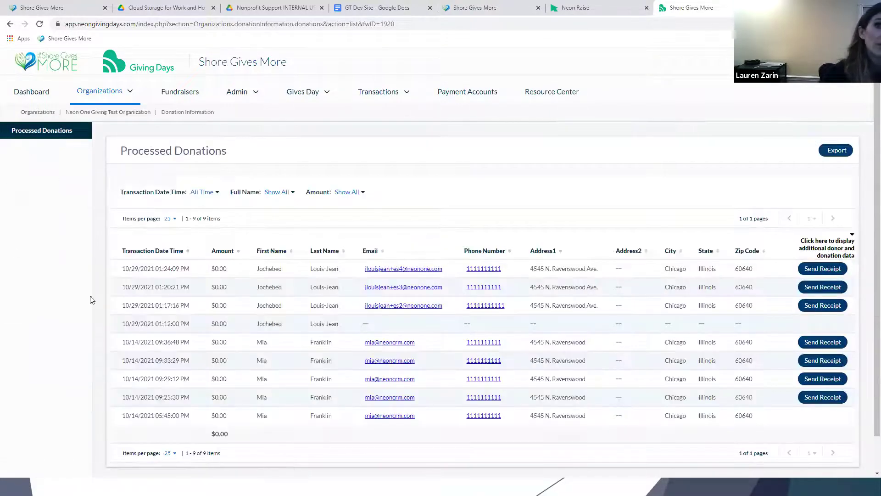
Review the Processed Donations table and display the Transaction Date Time filter options.
{"action": "scroll", "coordinate": [229, 311], "scroll_direction": "down", "scroll_amount": 1}
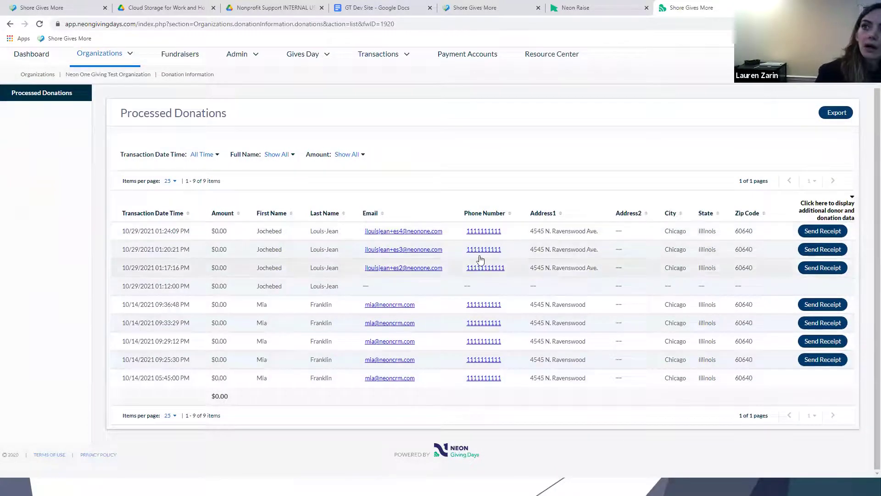
{"action": "scroll", "coordinate": [480, 259], "scroll_direction": "up", "scroll_amount": 1}
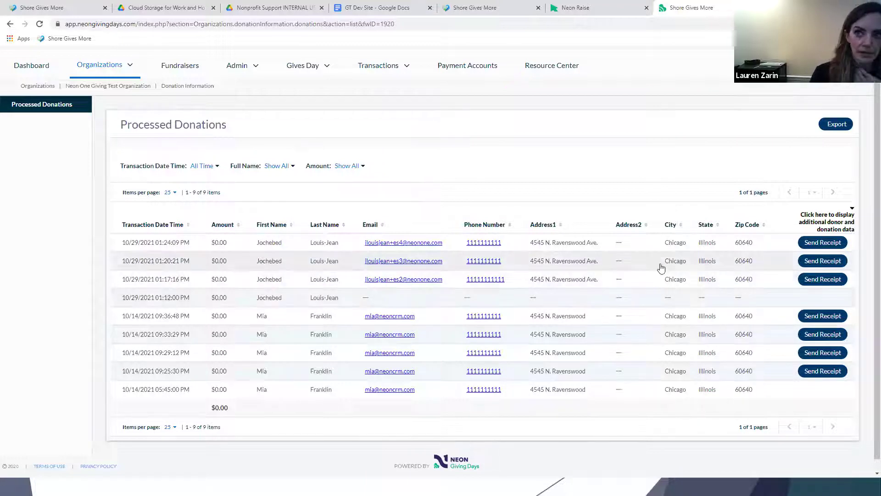
{"action": "scroll", "coordinate": [333, 223], "scroll_direction": "down", "scroll_amount": 1}
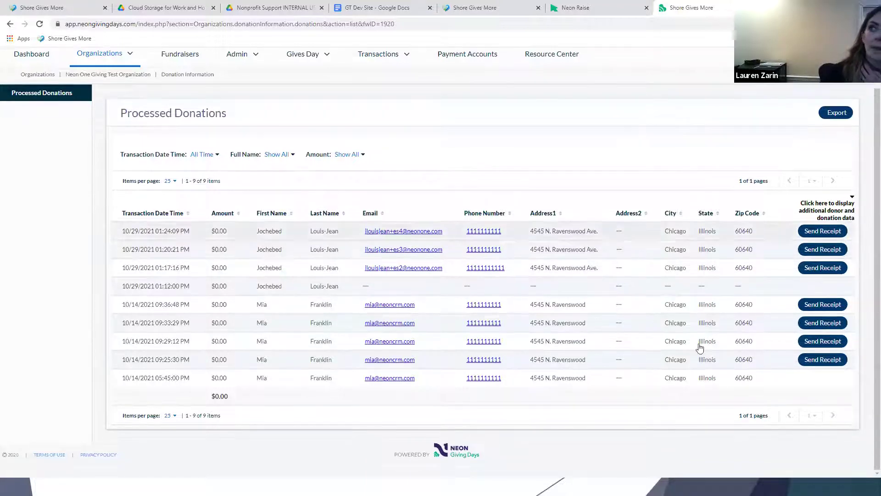
{"action": "scroll", "coordinate": [374, 191], "scroll_direction": "up", "scroll_amount": 1}
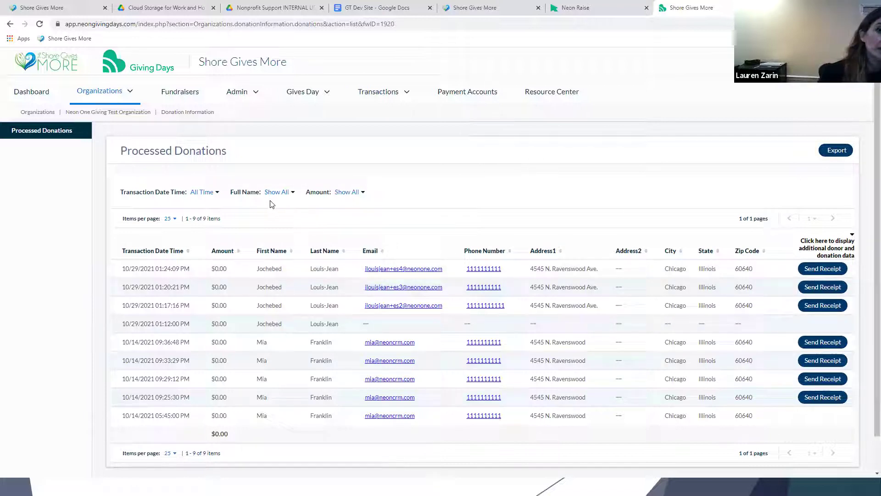
{"action": "left_click", "coordinate": [200, 193]}
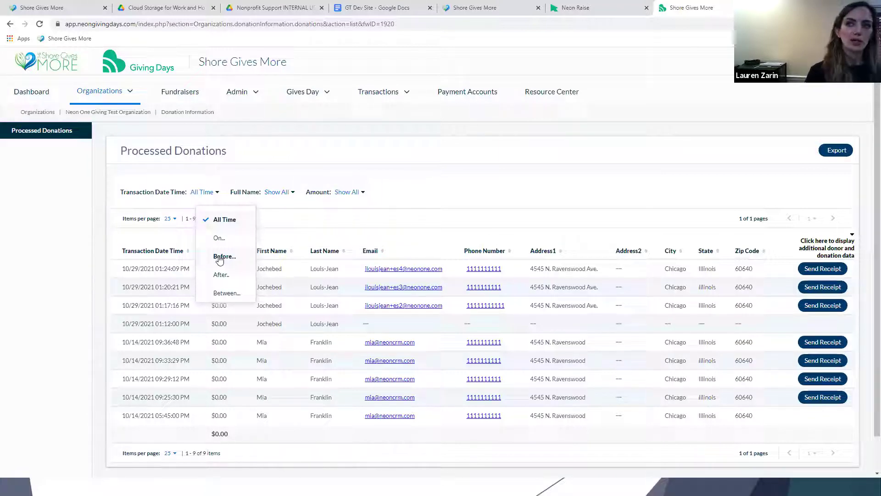
{"action": "left_click", "coordinate": [195, 194]}
{"action": "left_click", "coordinate": [195, 195]}
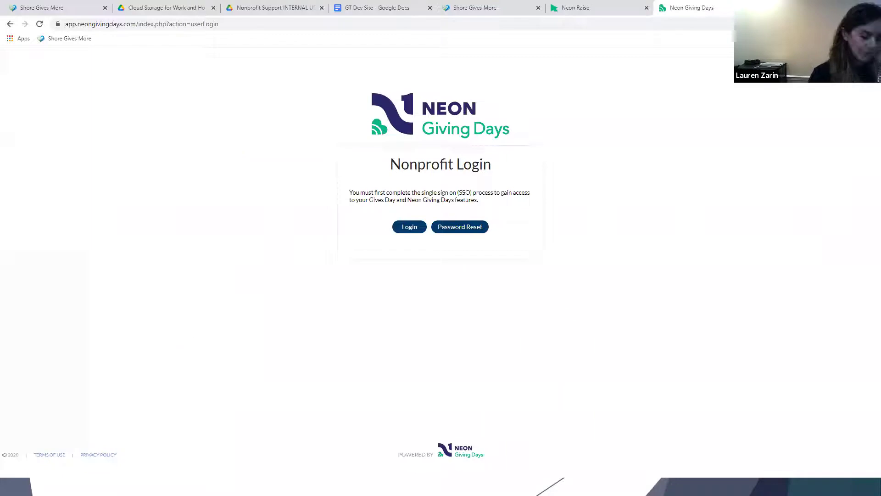
{"action": "key", "text": "super"}
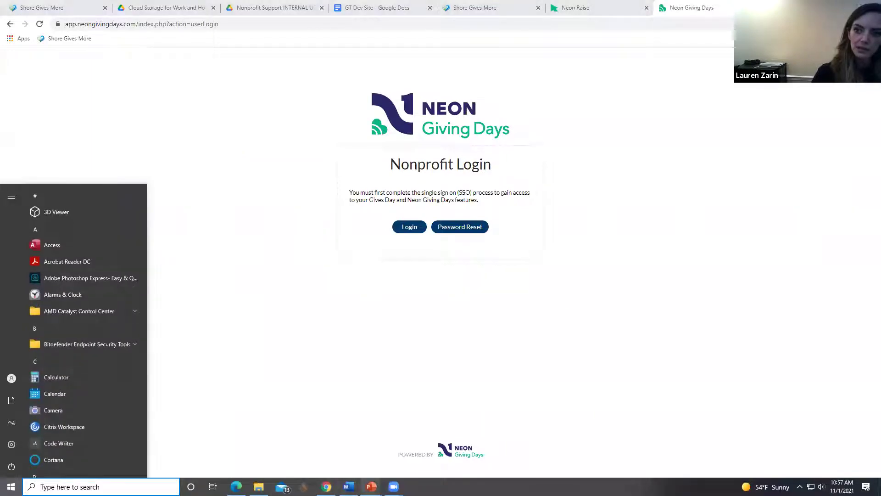
{"action": "mouse_move", "coordinate": [371, 488]}
{"action": "left_click", "coordinate": [420, 443]}
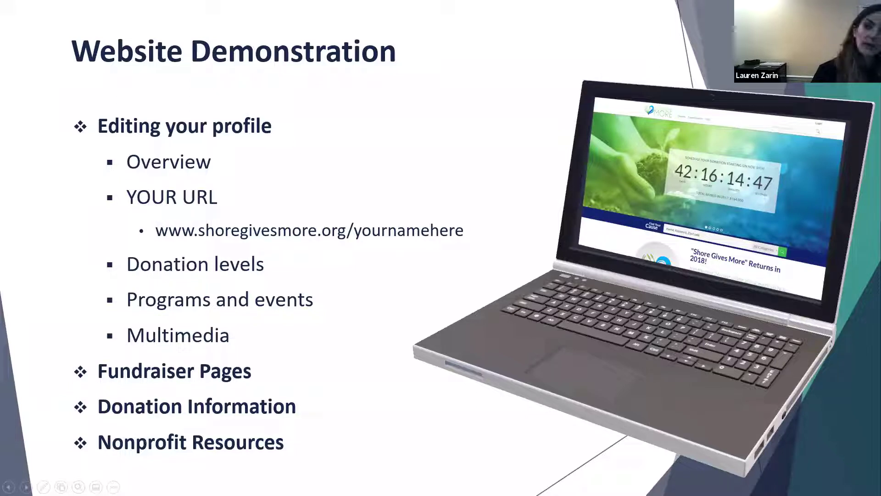
{"action": "key", "text": "super"}
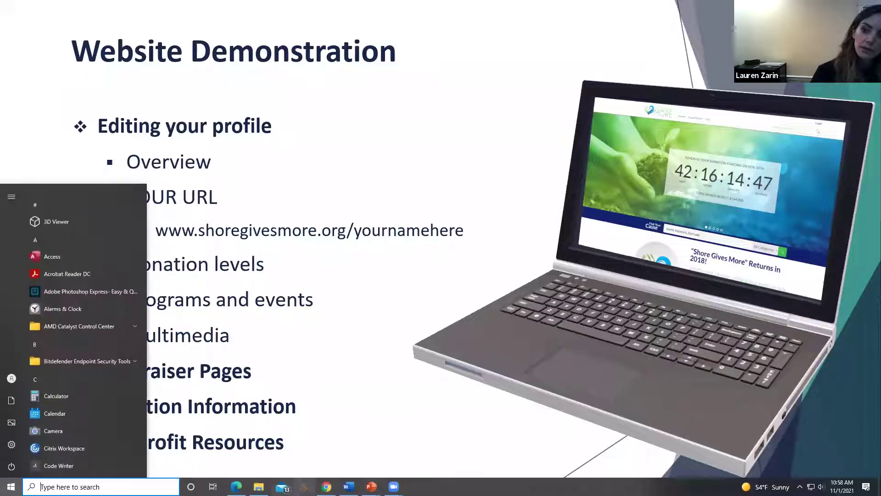
{"action": "key", "text": "alt+Tab"}
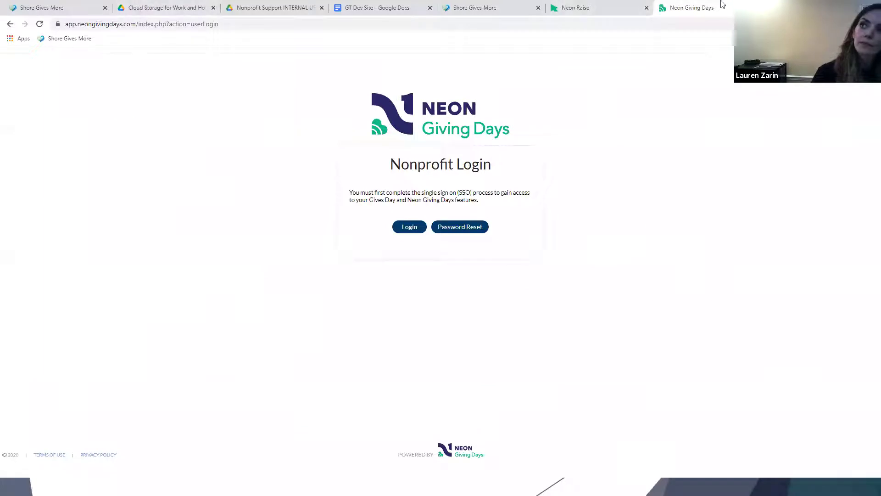
Sign in through Neon One with the nonprofit user's email and password.
{"action": "left_click", "coordinate": [403, 226]}
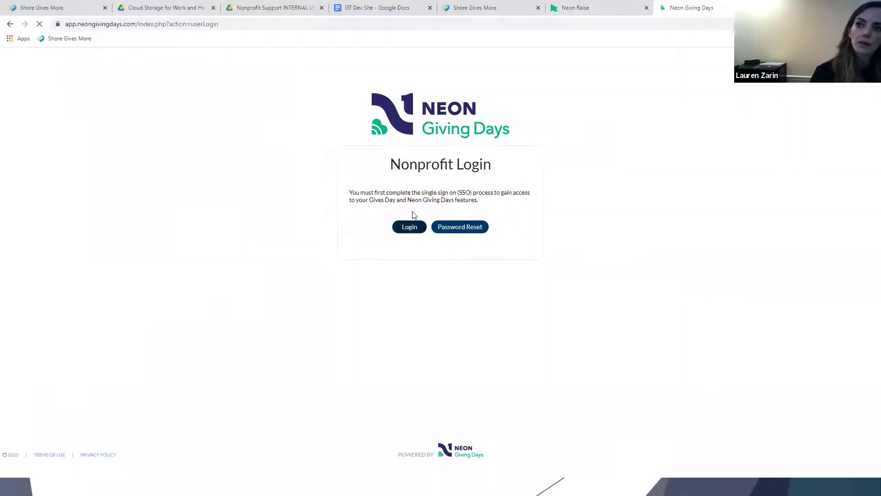
{"action": "left_click", "coordinate": [403, 225]}
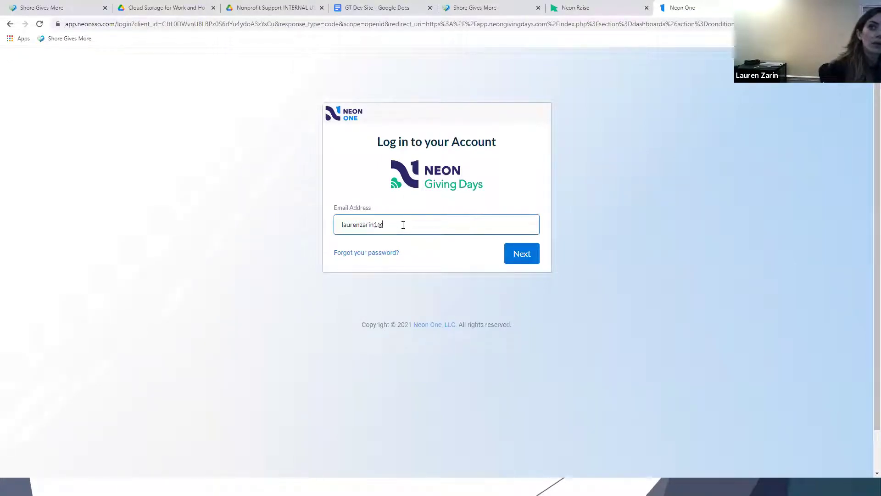
{"action": "key", "text": "Return"}
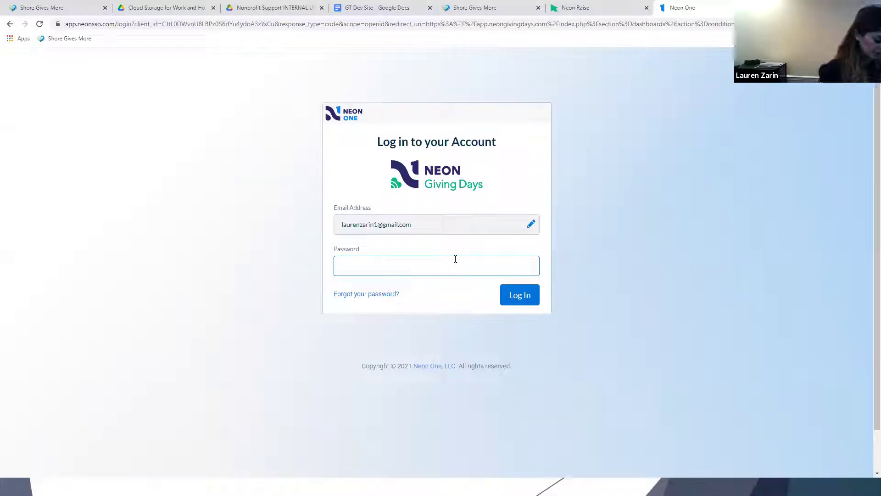
{"action": "type", "text": "••••••"}
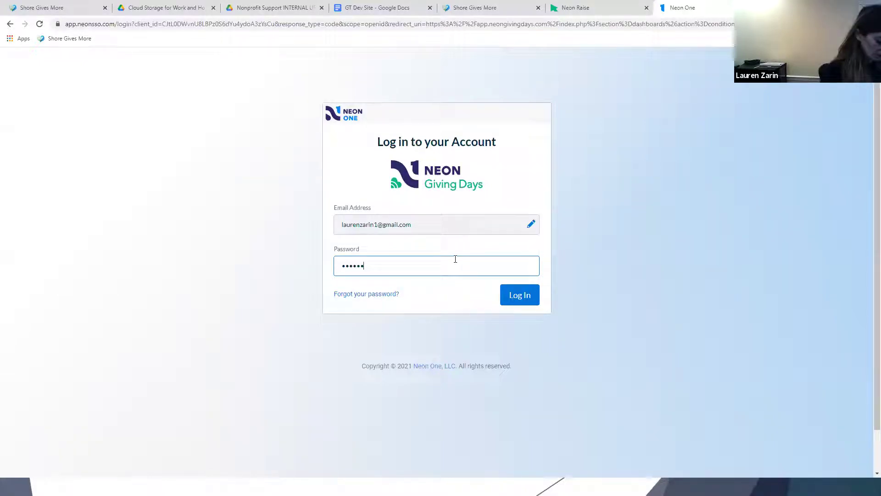
{"action": "key", "text": "Return"}
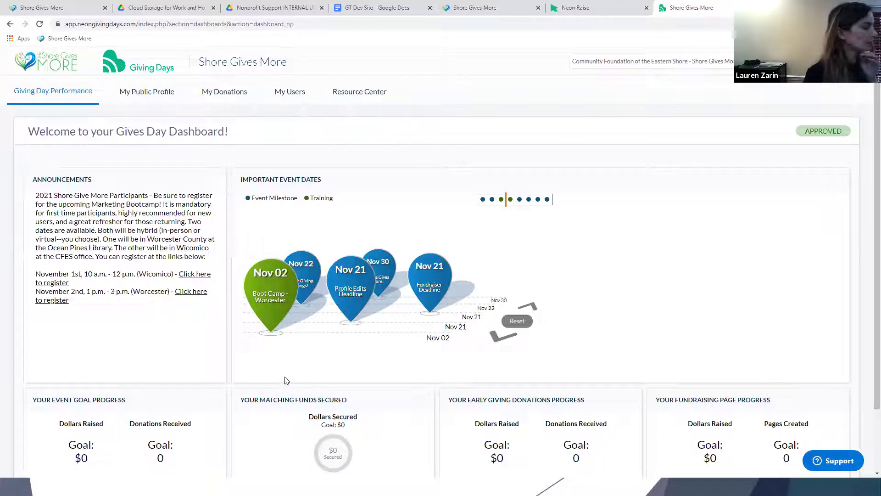
{"action": "scroll", "coordinate": [282, 384], "scroll_direction": "down", "scroll_amount": 1}
Browse the dashboard and Organization Information, then go to the Resource Center.
{"action": "scroll", "coordinate": [281, 383], "scroll_direction": "up", "scroll_amount": 1}
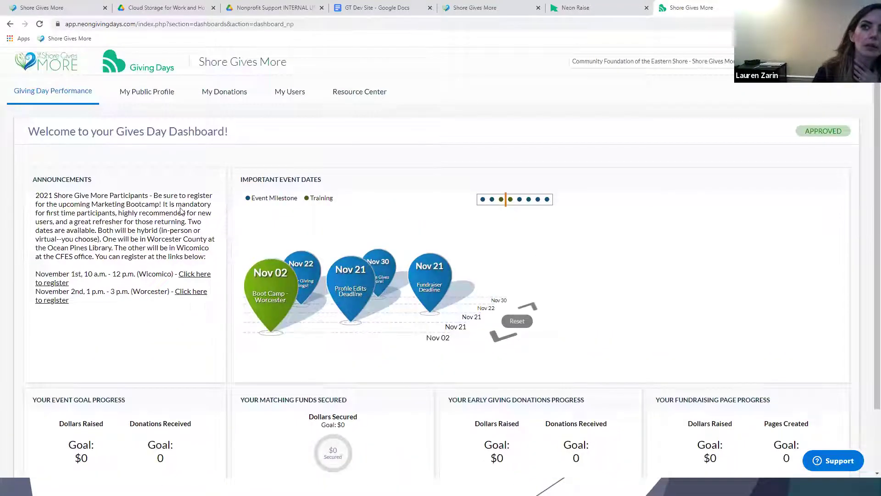
{"action": "scroll", "coordinate": [154, 262], "scroll_direction": "down", "scroll_amount": 3}
{"action": "scroll", "coordinate": [154, 264], "scroll_direction": "up", "scroll_amount": 3}
{"action": "scroll", "coordinate": [153, 263], "scroll_direction": "down", "scroll_amount": 2}
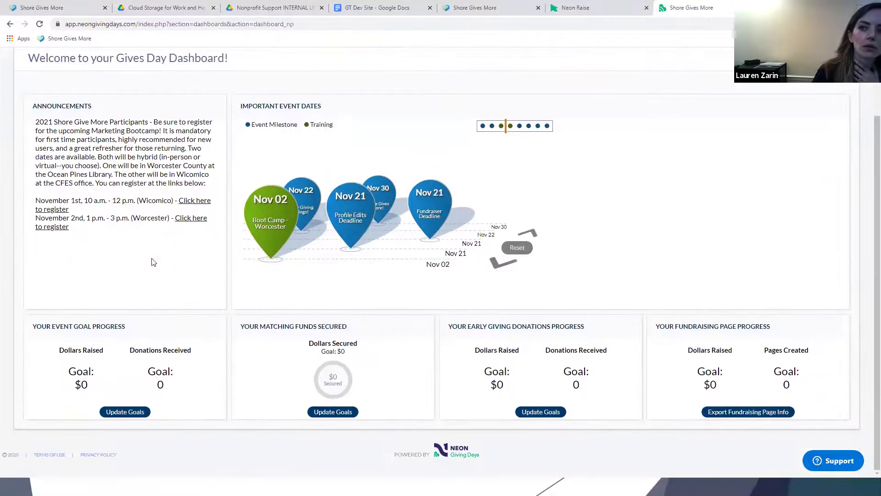
{"action": "scroll", "coordinate": [154, 262], "scroll_direction": "up", "scroll_amount": 2}
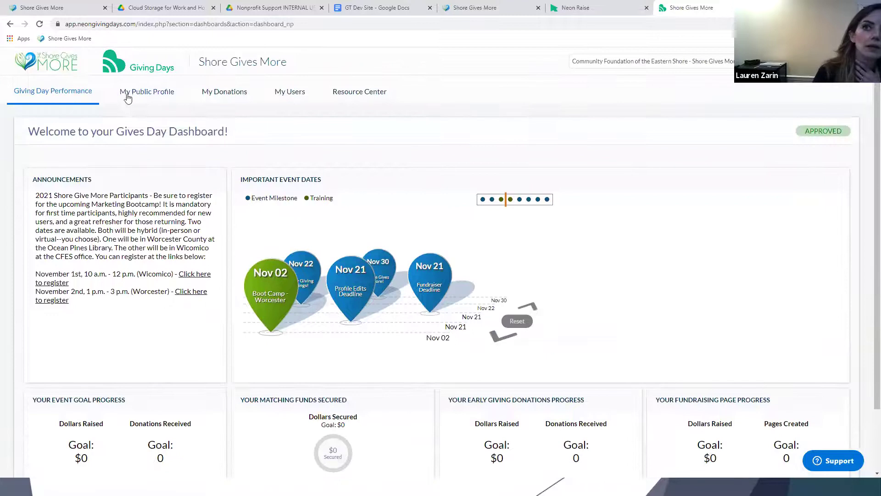
{"action": "scroll", "coordinate": [337, 271], "scroll_direction": "down", "scroll_amount": 3}
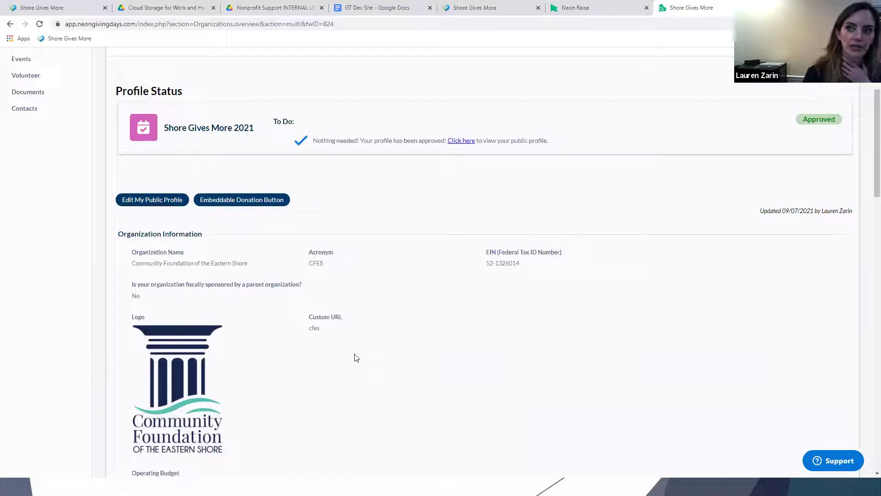
{"action": "scroll", "coordinate": [354, 356], "scroll_direction": "down", "scroll_amount": 2}
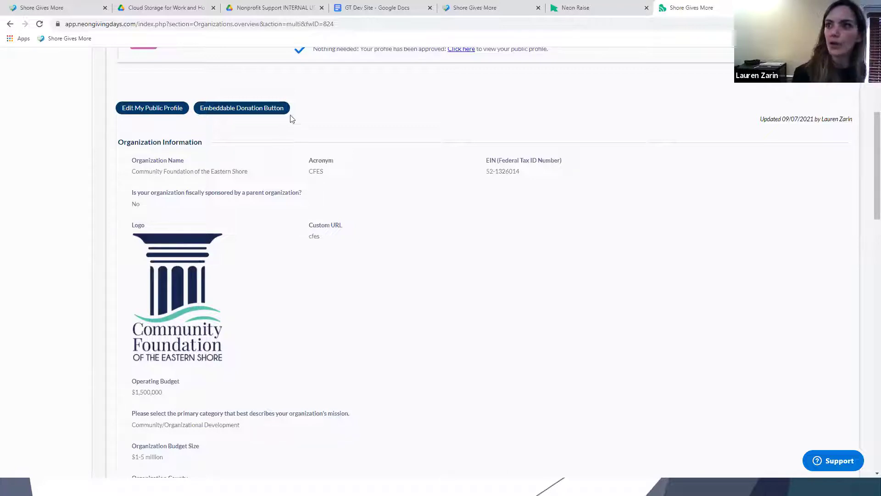
{"action": "scroll", "coordinate": [502, 225], "scroll_direction": "down", "scroll_amount": 2}
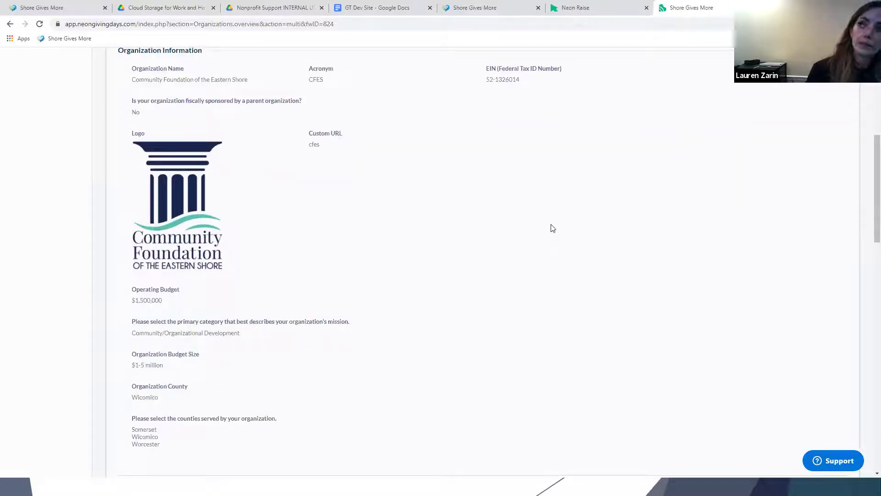
{"action": "scroll", "coordinate": [553, 229], "scroll_direction": "up", "scroll_amount": 7}
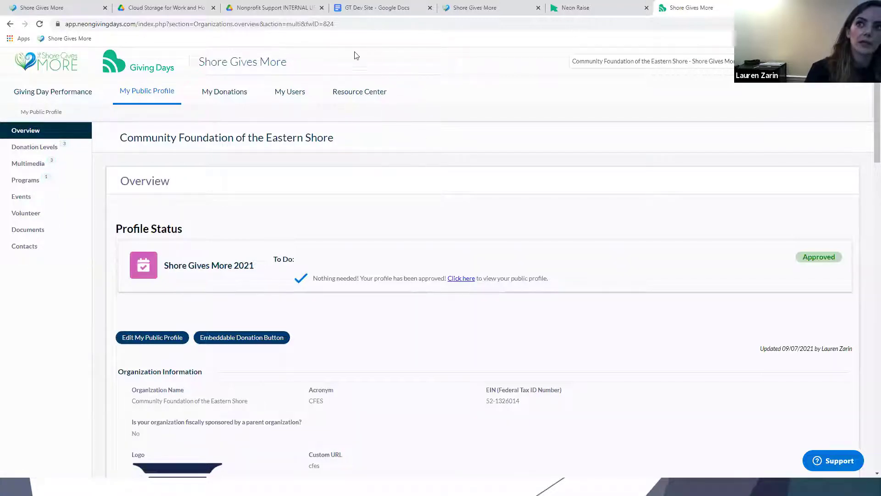
{"action": "left_click", "coordinate": [363, 98]}
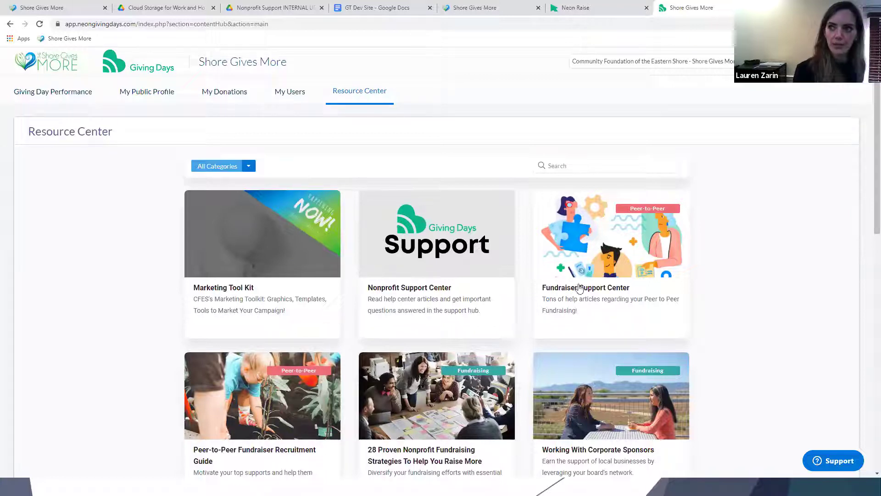
Open the Fundraiser Support Center help site, then browse the resource cards to Marketing Tool Kit.
{"action": "left_click", "coordinate": [596, 238]}
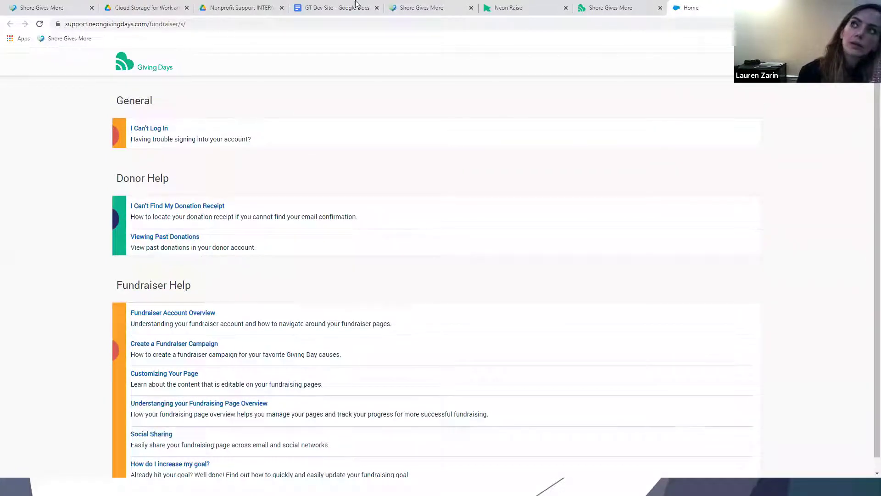
{"action": "left_click", "coordinate": [598, 7]}
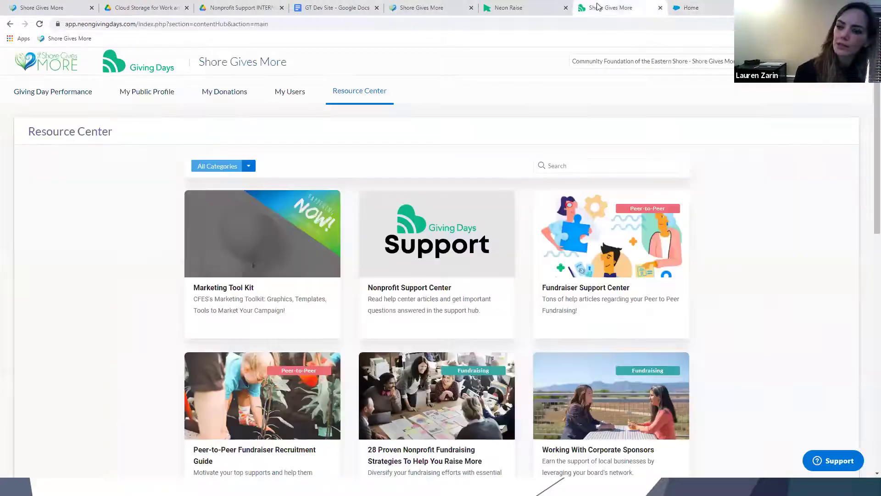
{"action": "scroll", "coordinate": [444, 299], "scroll_direction": "down", "scroll_amount": 2}
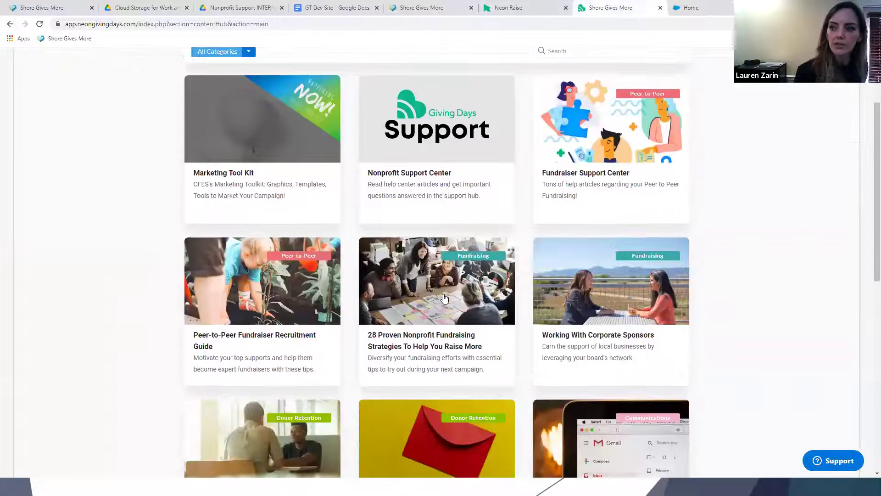
{"action": "scroll", "coordinate": [445, 298], "scroll_direction": "down", "scroll_amount": 4}
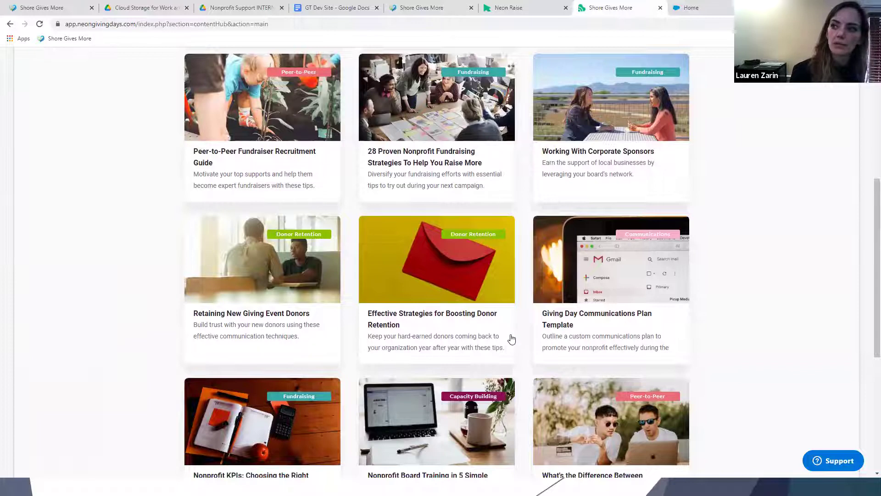
{"action": "scroll", "coordinate": [510, 339], "scroll_direction": "down", "scroll_amount": 2}
{"action": "scroll", "coordinate": [511, 339], "scroll_direction": "down", "scroll_amount": 2}
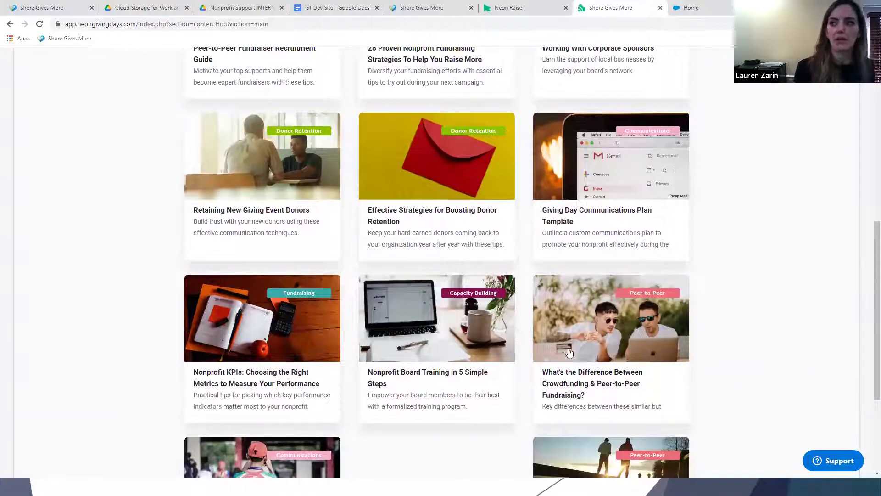
{"action": "scroll", "coordinate": [572, 352], "scroll_direction": "down", "scroll_amount": 1}
{"action": "scroll", "coordinate": [579, 351], "scroll_direction": "up", "scroll_amount": 4}
{"action": "scroll", "coordinate": [580, 351], "scroll_direction": "up", "scroll_amount": 5}
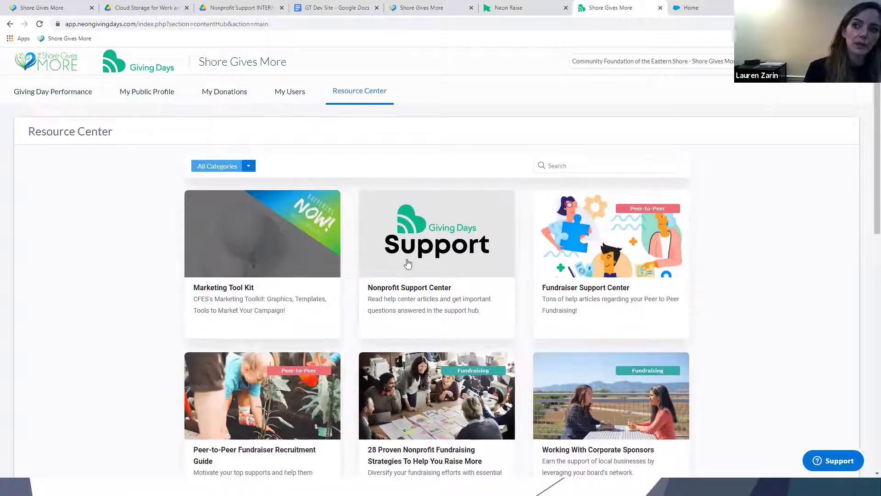
{"action": "left_click", "coordinate": [311, 230]}
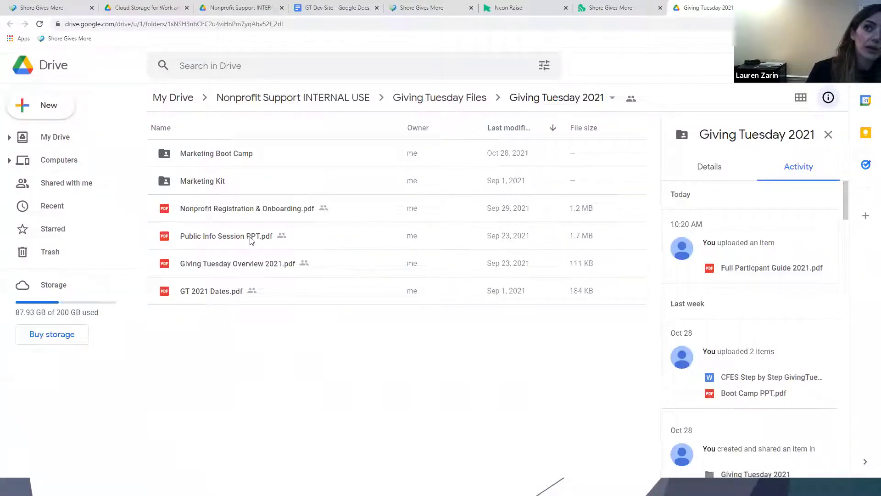
Open the Marketing Boot Camp folder inside the Giving Tuesday 2021 Drive folder.
{"action": "double_click", "coordinate": [221, 158]}
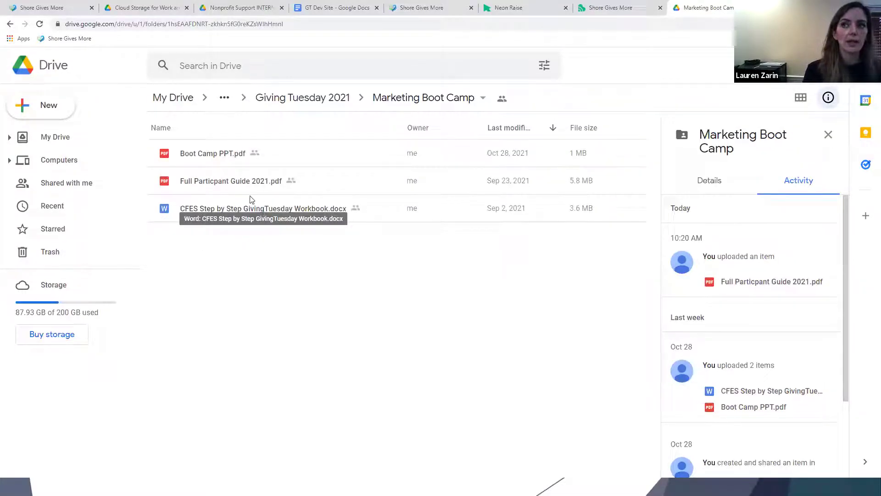
Preview Full Particpant Guide 2021.pdf and scroll past its cover, contents and Important Dates to the nonprofit FAQ.
{"action": "double_click", "coordinate": [204, 180]}
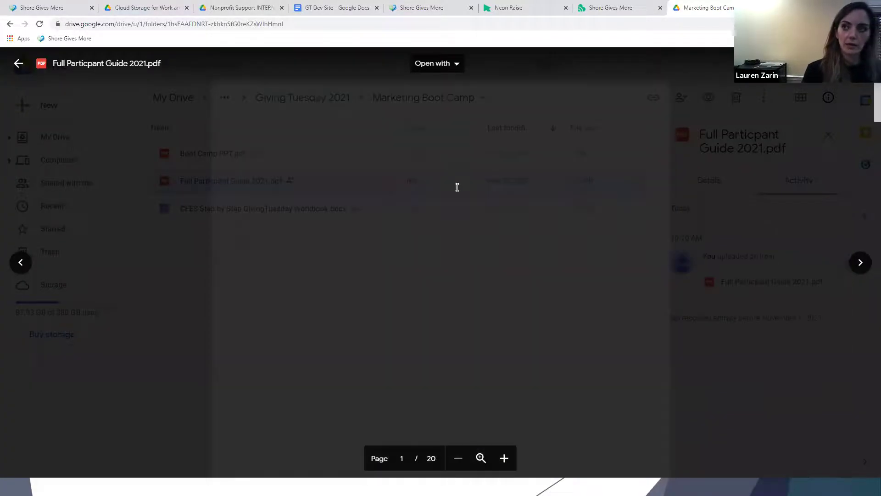
{"action": "scroll", "coordinate": [522, 324], "scroll_direction": "down", "scroll_amount": 3}
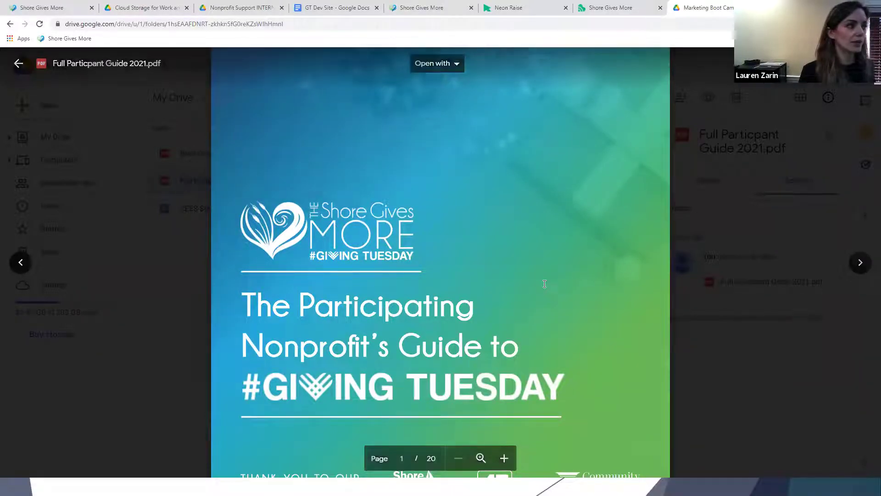
{"action": "scroll", "coordinate": [543, 276], "scroll_direction": "down", "scroll_amount": 4}
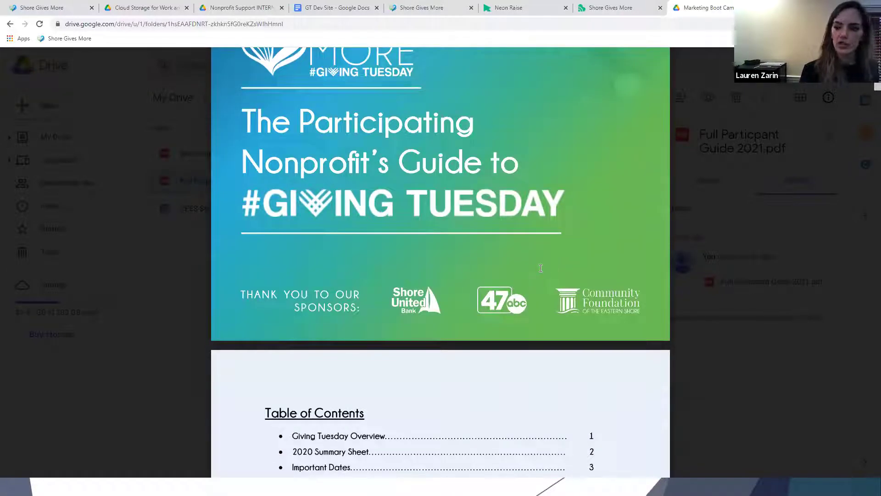
{"action": "scroll", "coordinate": [541, 268], "scroll_direction": "down", "scroll_amount": 4}
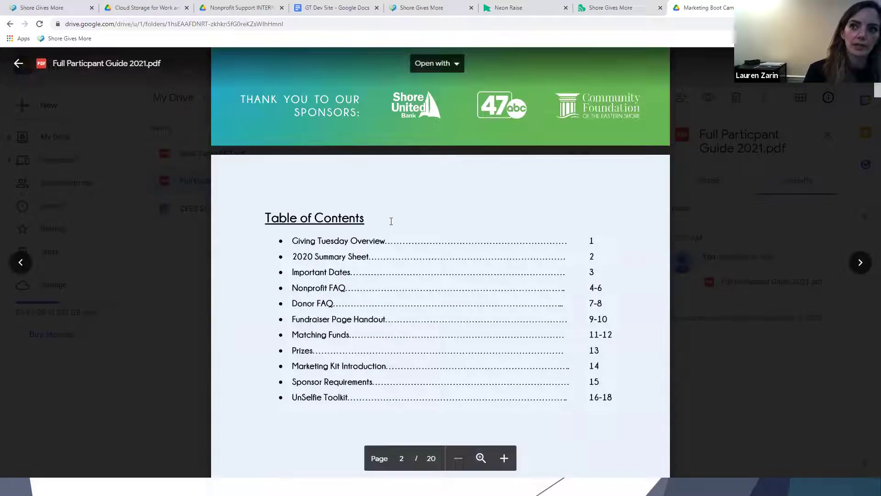
{"action": "scroll", "coordinate": [390, 218], "scroll_direction": "down", "scroll_amount": 5}
{"action": "scroll", "coordinate": [399, 210], "scroll_direction": "down", "scroll_amount": 15}
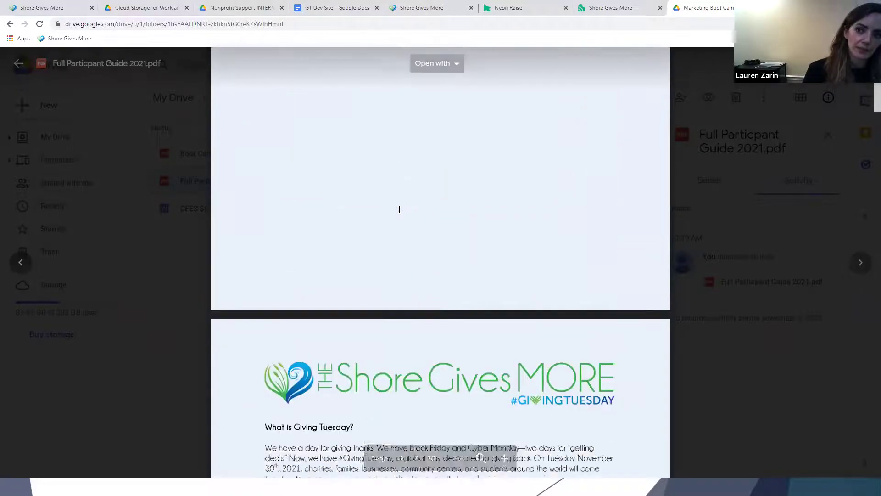
{"action": "scroll", "coordinate": [399, 209], "scroll_direction": "down", "scroll_amount": 15}
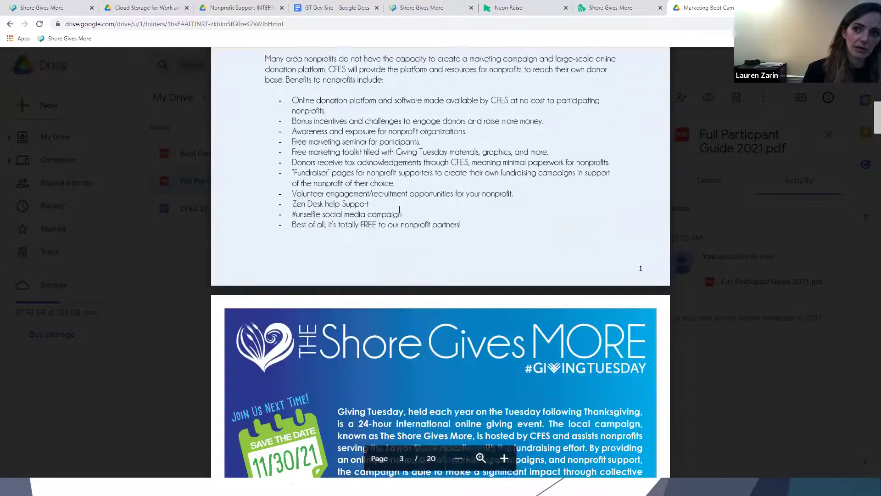
{"action": "scroll", "coordinate": [399, 210], "scroll_direction": "down", "scroll_amount": 6}
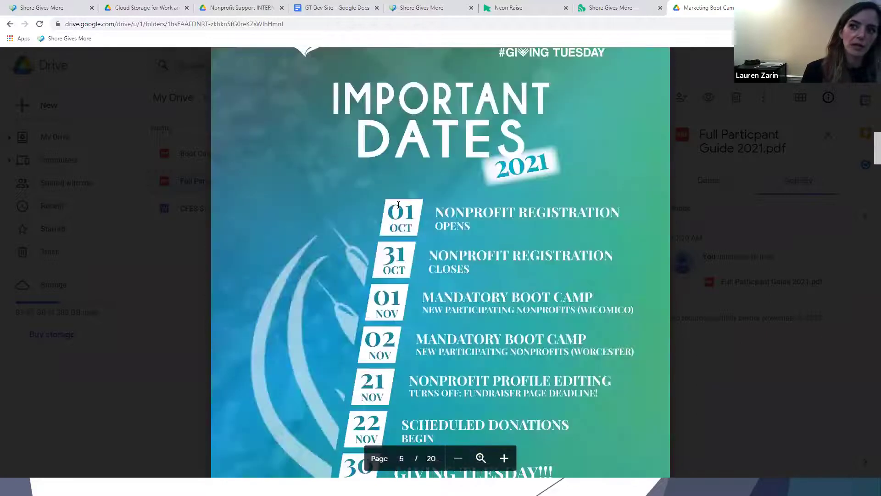
{"action": "scroll", "coordinate": [399, 205], "scroll_direction": "down", "scroll_amount": 2}
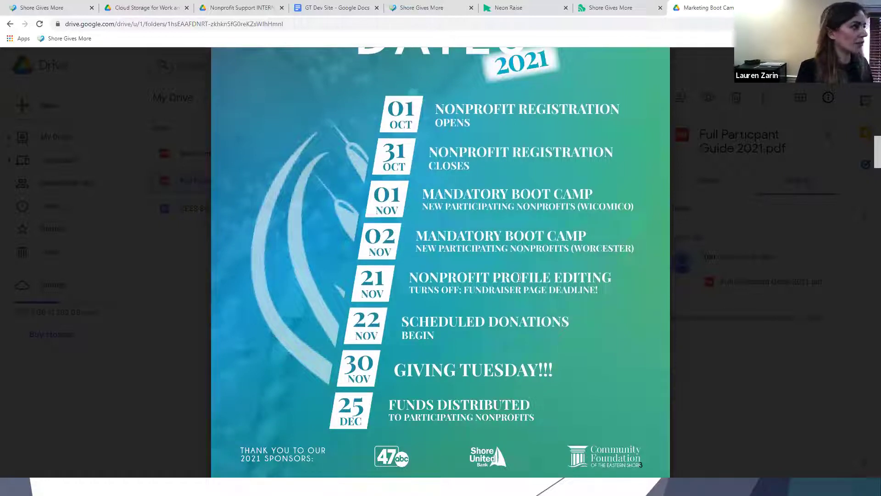
{"action": "scroll", "coordinate": [515, 257], "scroll_direction": "down", "scroll_amount": 8}
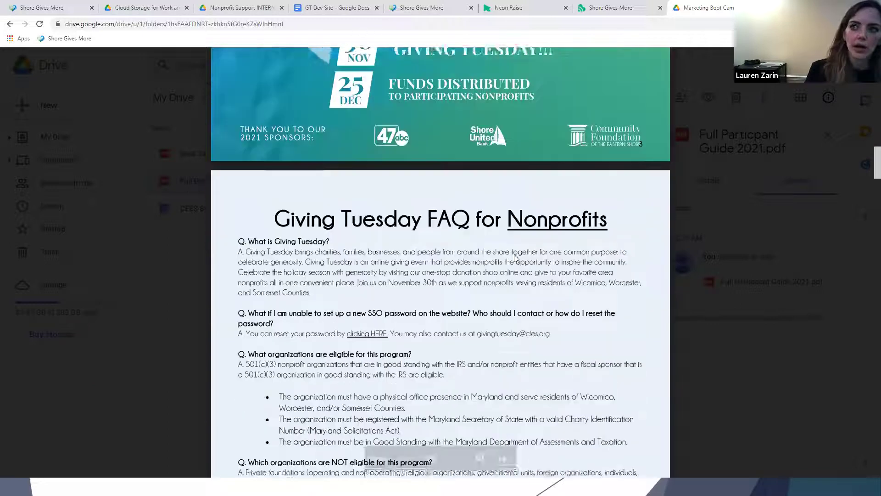
Scroll the guide past the Giving Tuesday FAQ for Donors to page 11, Personal Fundraiser Pages.
{"action": "scroll", "coordinate": [515, 254], "scroll_direction": "down", "scroll_amount": 6}
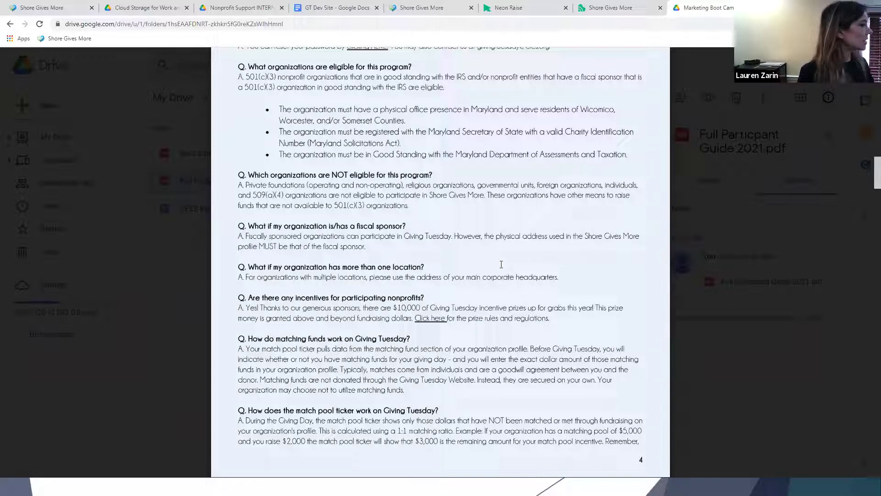
{"action": "scroll", "coordinate": [494, 259], "scroll_direction": "down", "scroll_amount": 10}
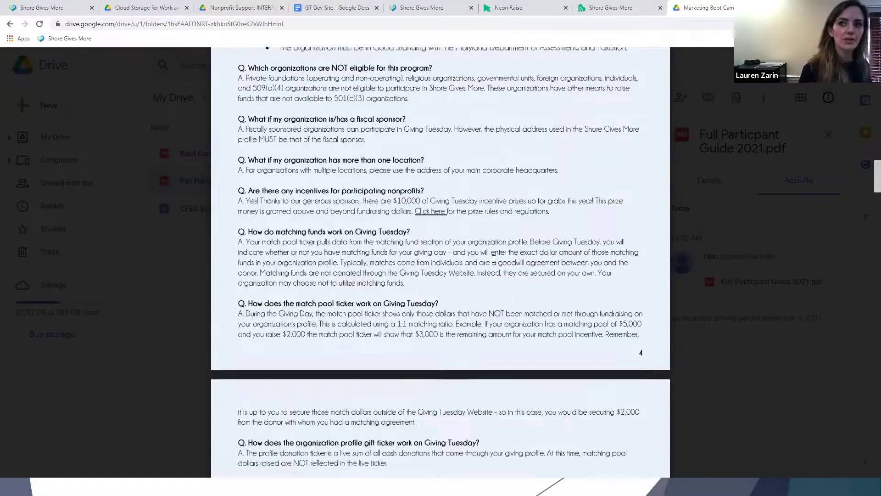
{"action": "scroll", "coordinate": [493, 256], "scroll_direction": "down", "scroll_amount": 8}
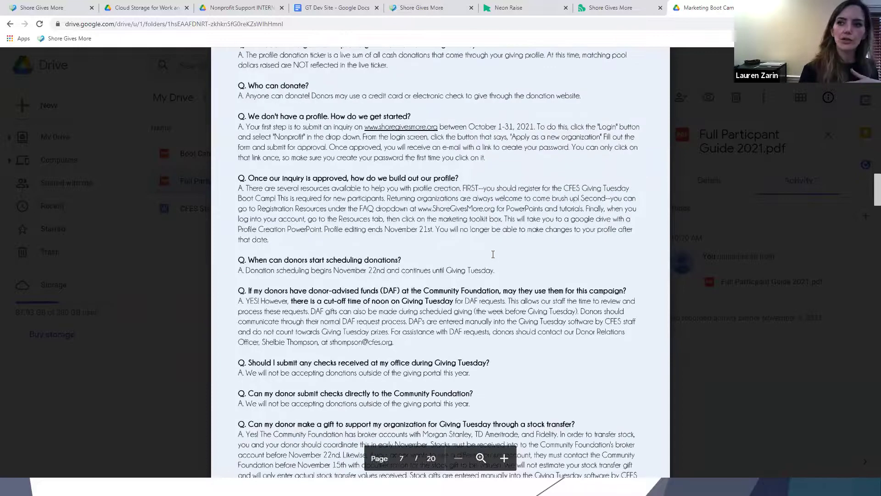
{"action": "scroll", "coordinate": [493, 255], "scroll_direction": "down", "scroll_amount": 7}
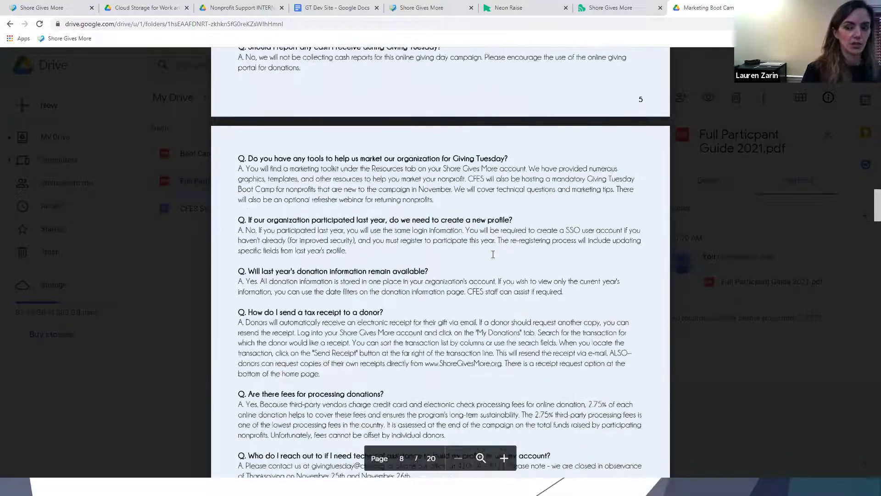
{"action": "scroll", "coordinate": [491, 250], "scroll_direction": "down", "scroll_amount": 8}
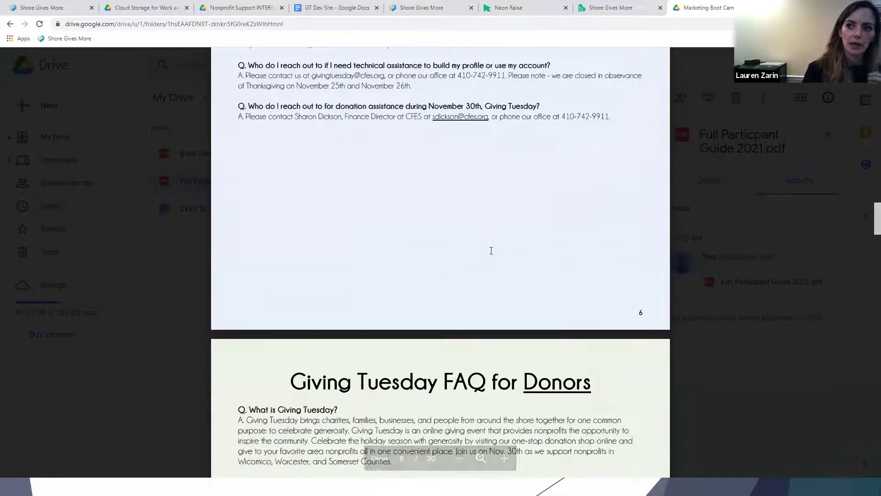
{"action": "scroll", "coordinate": [491, 251], "scroll_direction": "down", "scroll_amount": 8}
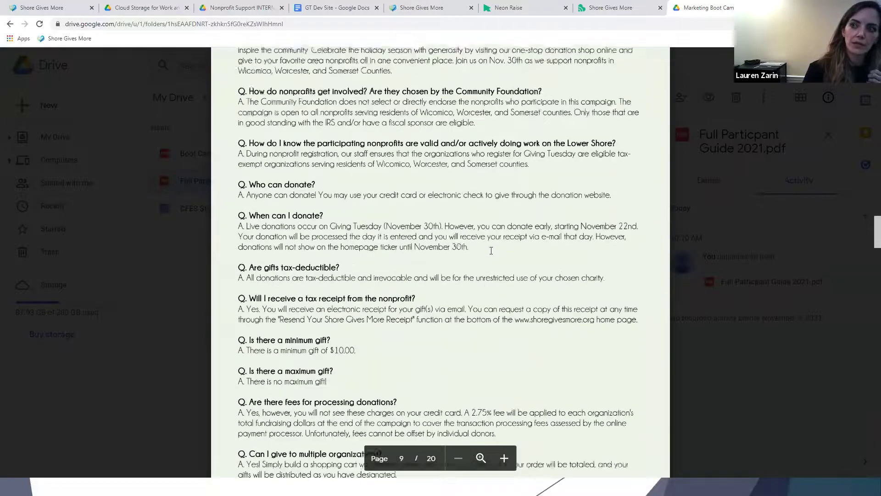
{"action": "scroll", "coordinate": [491, 251], "scroll_direction": "down", "scroll_amount": 4}
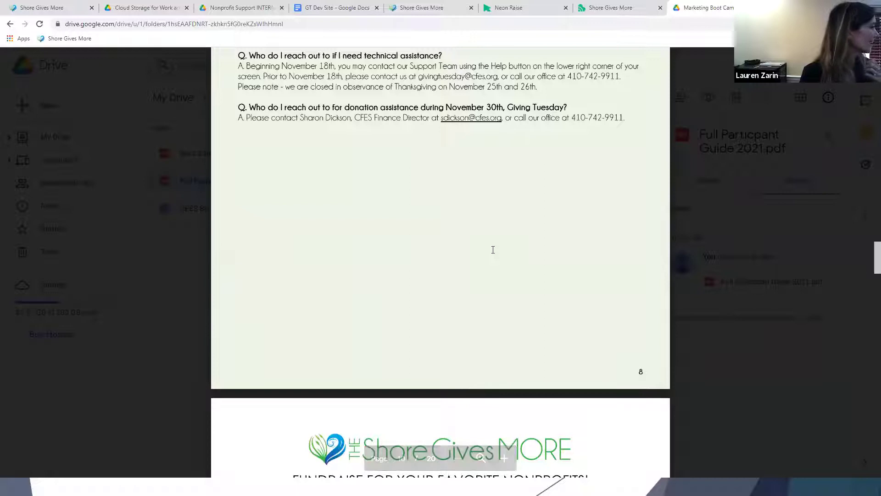
{"action": "scroll", "coordinate": [493, 249], "scroll_direction": "down", "scroll_amount": 5}
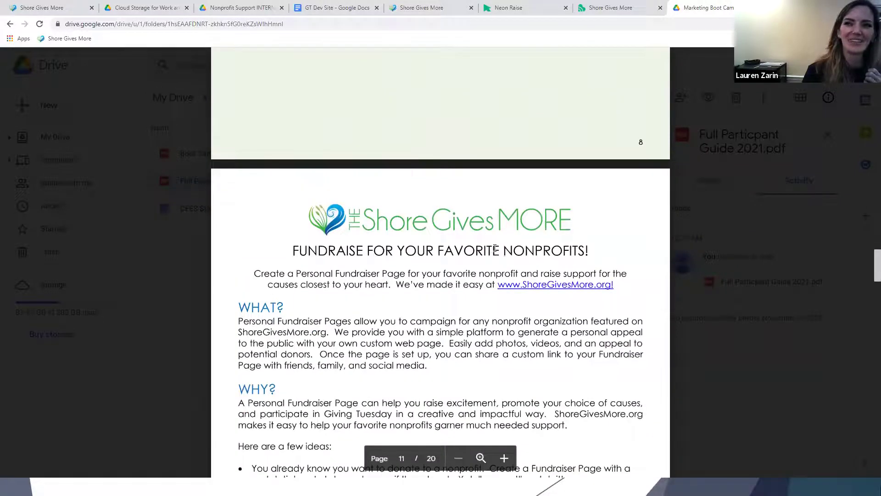
Scroll through matching funds, prizes, marketing kit, sponsors and #unselfie to the 'I Give For' page 19.
{"action": "scroll", "coordinate": [495, 248], "scroll_direction": "down", "scroll_amount": 3}
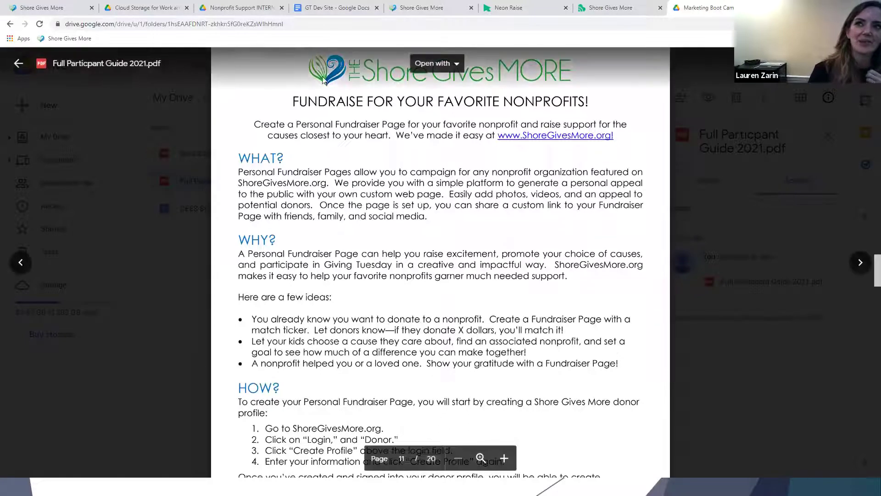
{"action": "scroll", "coordinate": [336, 207], "scroll_direction": "down", "scroll_amount": 13}
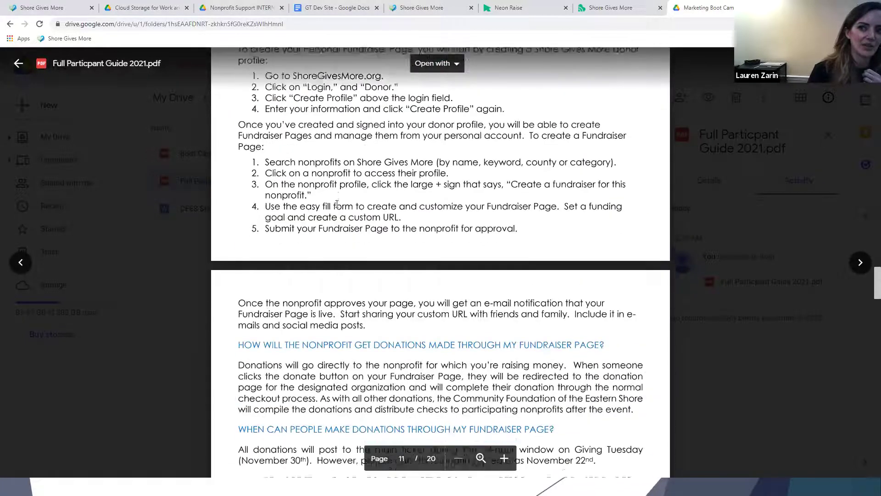
{"action": "scroll", "coordinate": [337, 204], "scroll_direction": "down", "scroll_amount": 12}
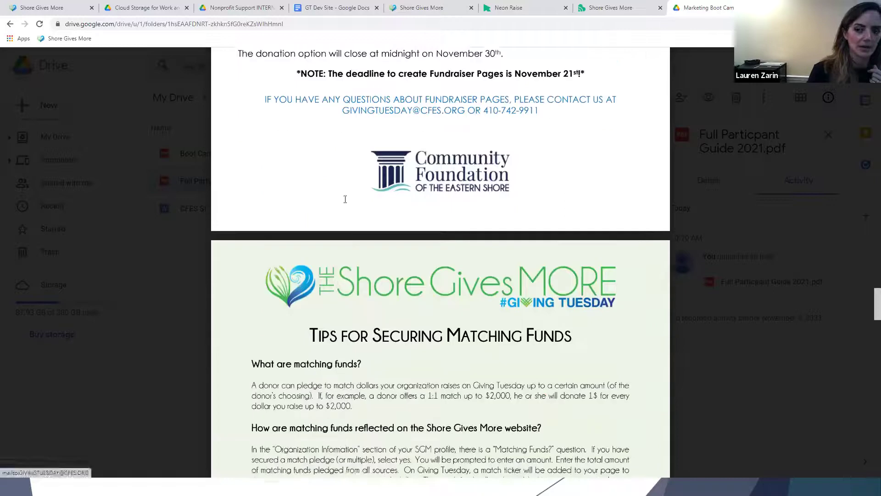
{"action": "scroll", "coordinate": [346, 199], "scroll_direction": "down", "scroll_amount": 4}
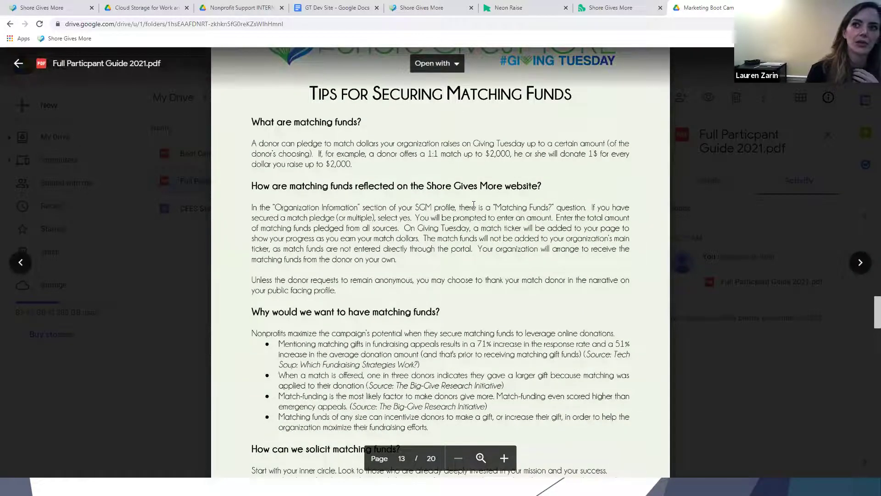
{"action": "scroll", "coordinate": [474, 205], "scroll_direction": "down", "scroll_amount": 4}
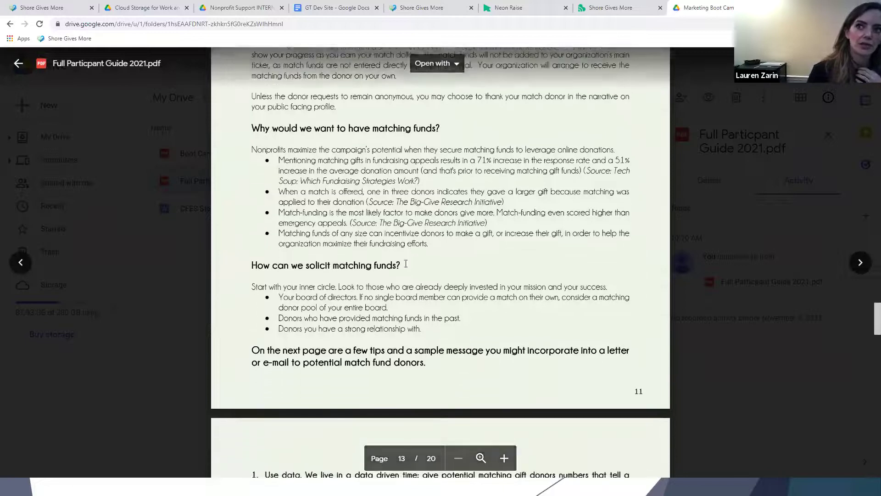
{"action": "scroll", "coordinate": [406, 264], "scroll_direction": "down", "scroll_amount": 7}
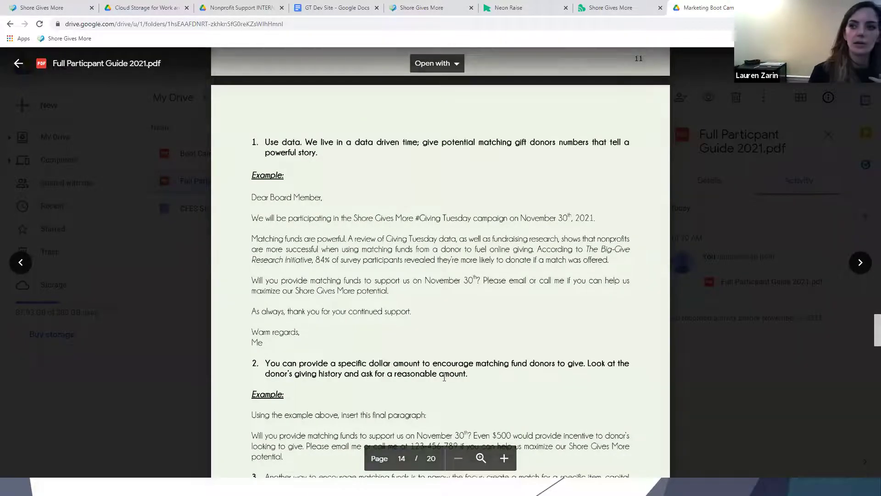
{"action": "scroll", "coordinate": [394, 374], "scroll_direction": "down", "scroll_amount": 7}
{"action": "scroll", "coordinate": [454, 365], "scroll_direction": "down", "scroll_amount": 6}
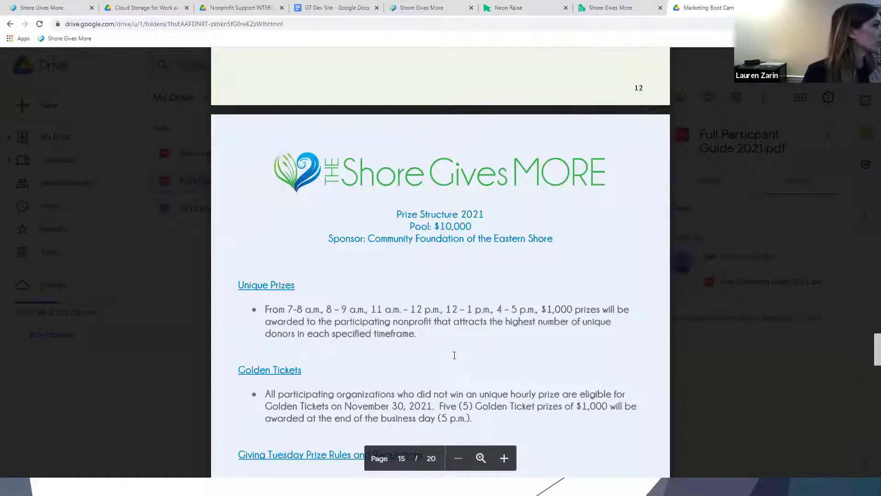
{"action": "scroll", "coordinate": [435, 344], "scroll_direction": "down", "scroll_amount": 2}
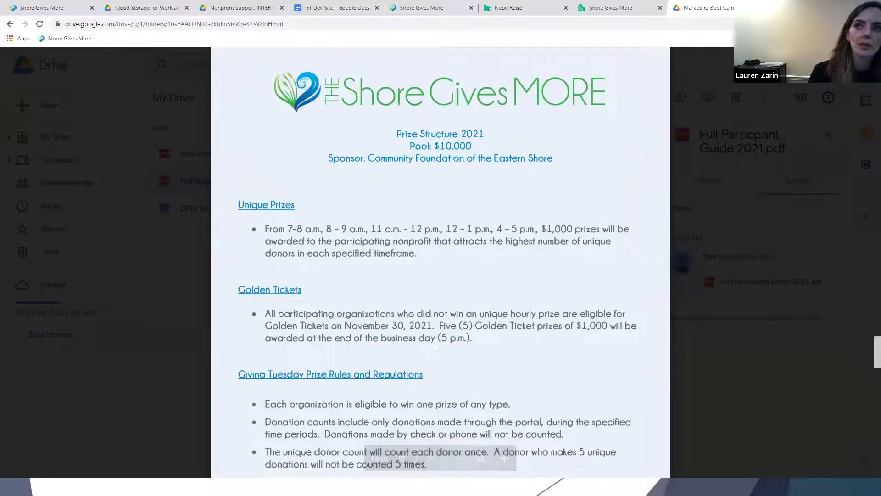
{"action": "scroll", "coordinate": [435, 344], "scroll_direction": "down", "scroll_amount": 14}
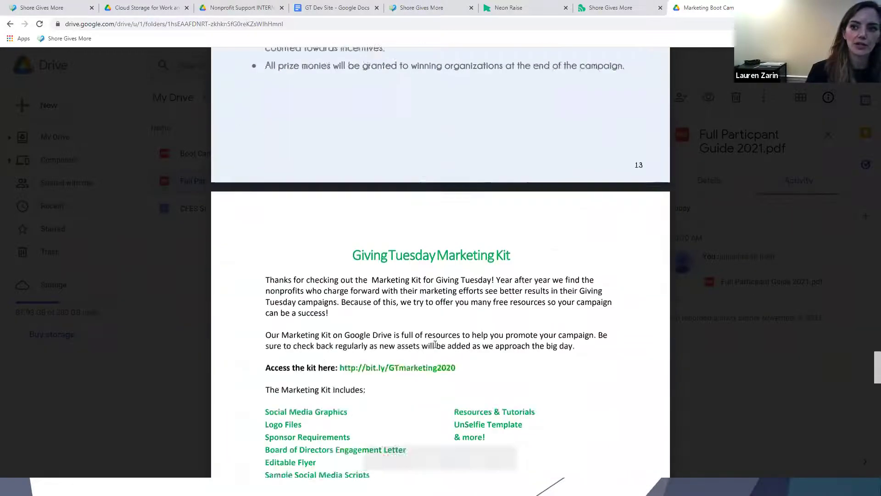
{"action": "scroll", "coordinate": [435, 344], "scroll_direction": "down", "scroll_amount": 4}
{"action": "scroll", "coordinate": [434, 341], "scroll_direction": "up", "scroll_amount": 3}
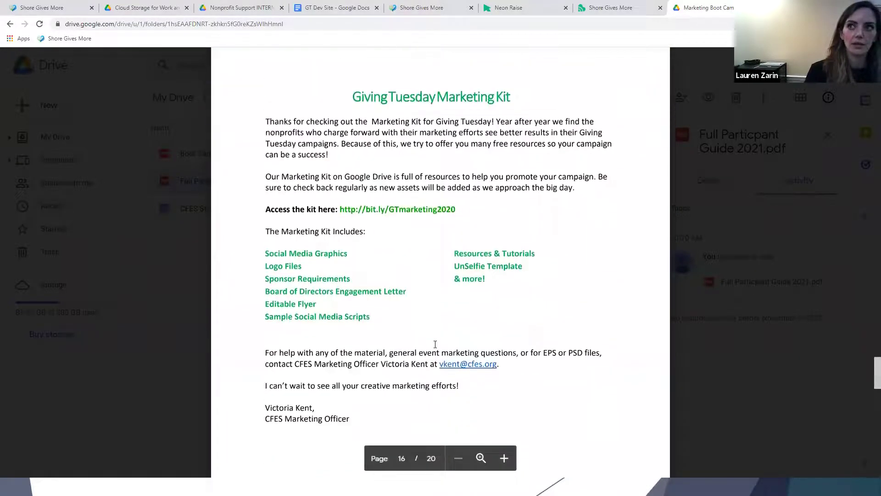
{"action": "scroll", "coordinate": [434, 340], "scroll_direction": "down", "scroll_amount": 10}
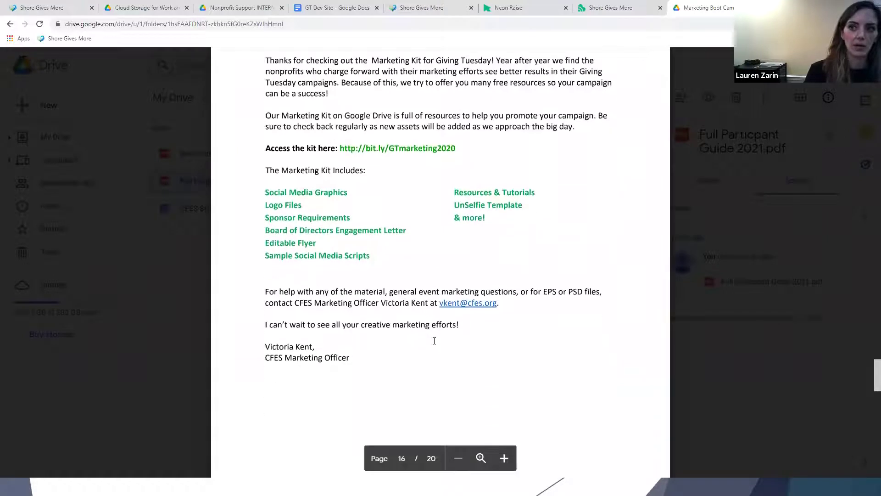
{"action": "scroll", "coordinate": [434, 338], "scroll_direction": "down", "scroll_amount": 2}
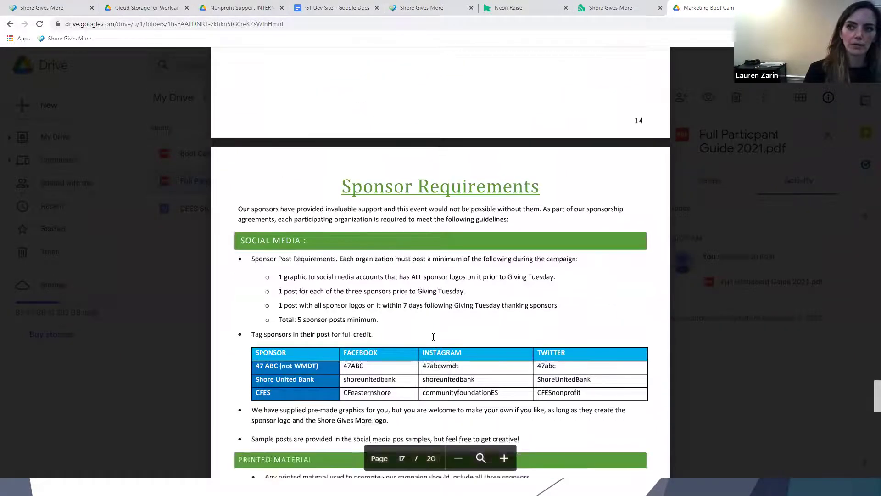
{"action": "scroll", "coordinate": [434, 337], "scroll_direction": "down", "scroll_amount": 4}
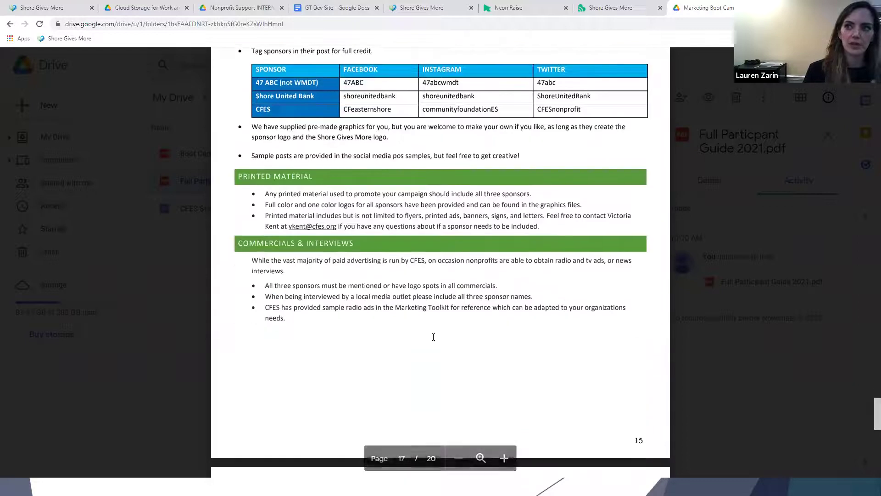
{"action": "scroll", "coordinate": [434, 337], "scroll_direction": "down", "scroll_amount": 6}
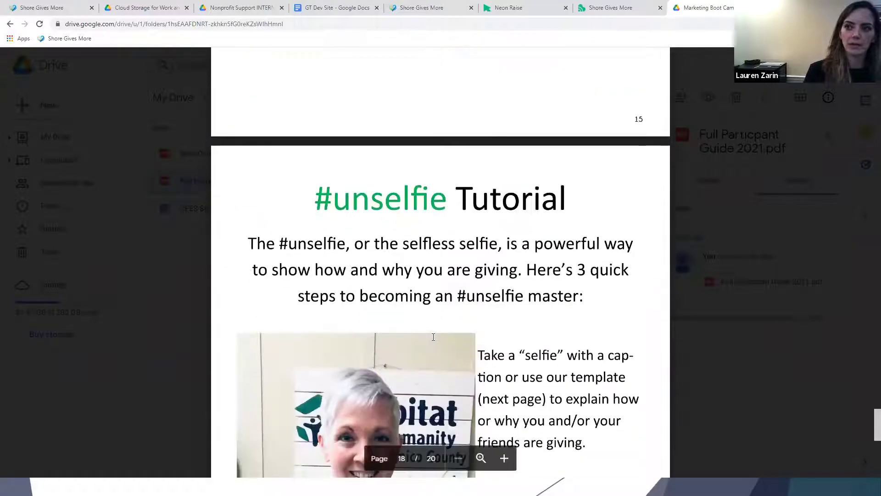
{"action": "scroll", "coordinate": [433, 337], "scroll_direction": "down", "scroll_amount": 2}
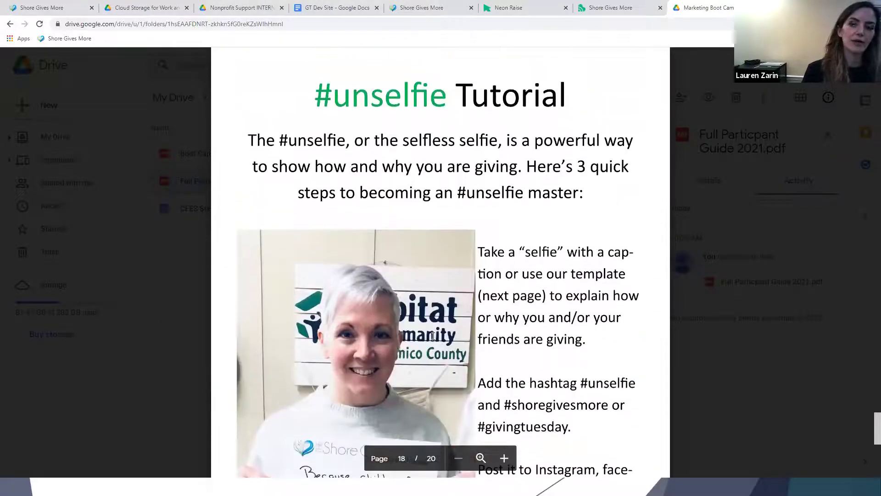
{"action": "scroll", "coordinate": [434, 335], "scroll_direction": "down", "scroll_amount": 3}
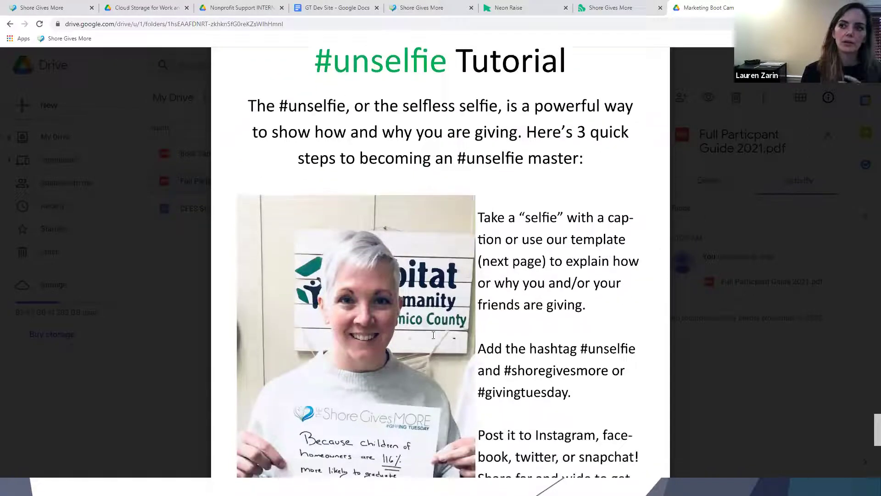
{"action": "scroll", "coordinate": [430, 339], "scroll_direction": "down", "scroll_amount": 1}
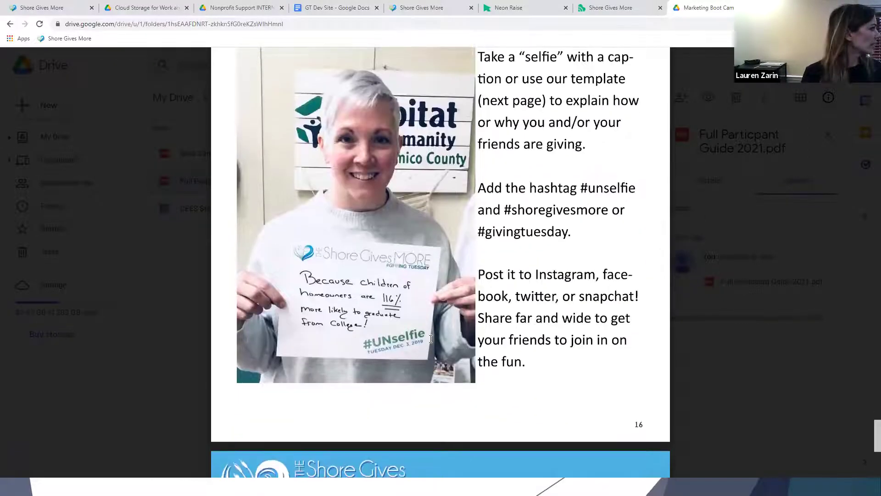
{"action": "scroll", "coordinate": [430, 339], "scroll_direction": "down", "scroll_amount": 2}
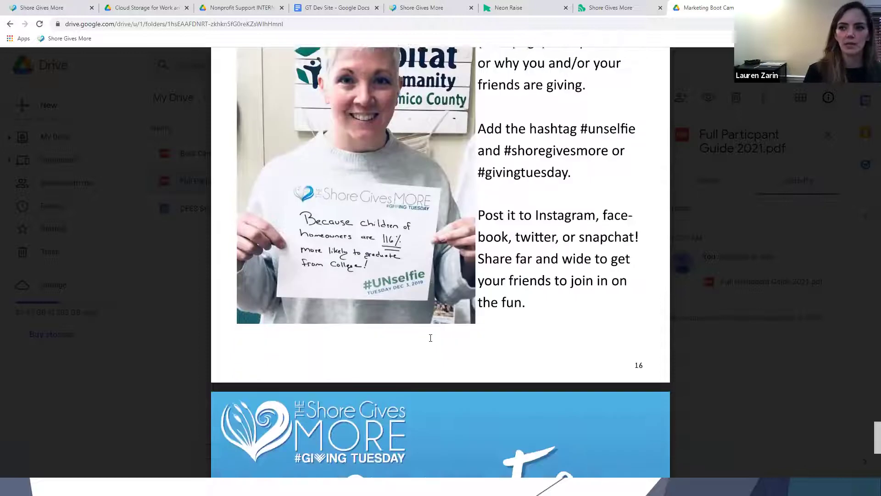
{"action": "scroll", "coordinate": [431, 339], "scroll_direction": "down", "scroll_amount": 3}
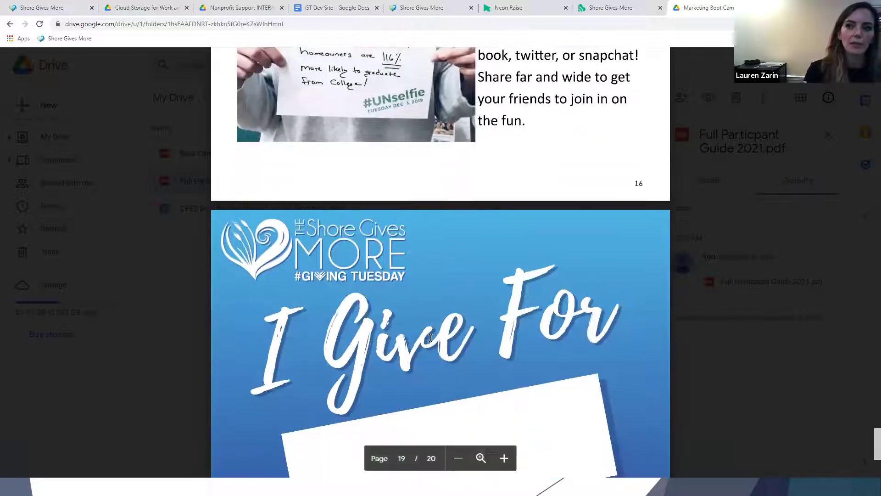